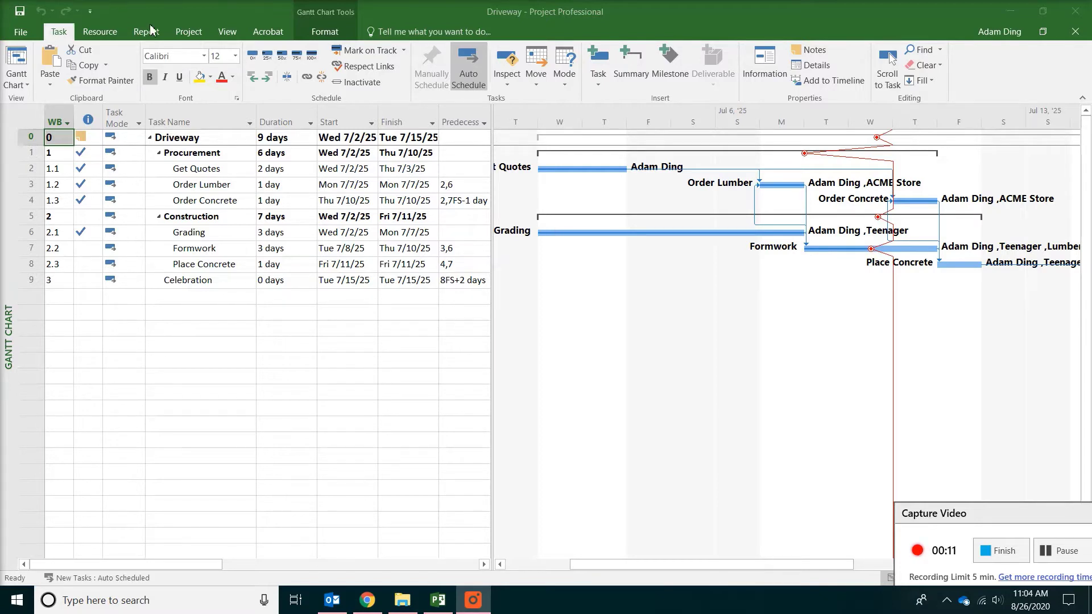
- Show the Built-In table list under the View tab's Tables menu for the Driveway sheet
{"action": "left_click", "coordinate": [232, 37]}
{"action": "left_click", "coordinate": [229, 32]}
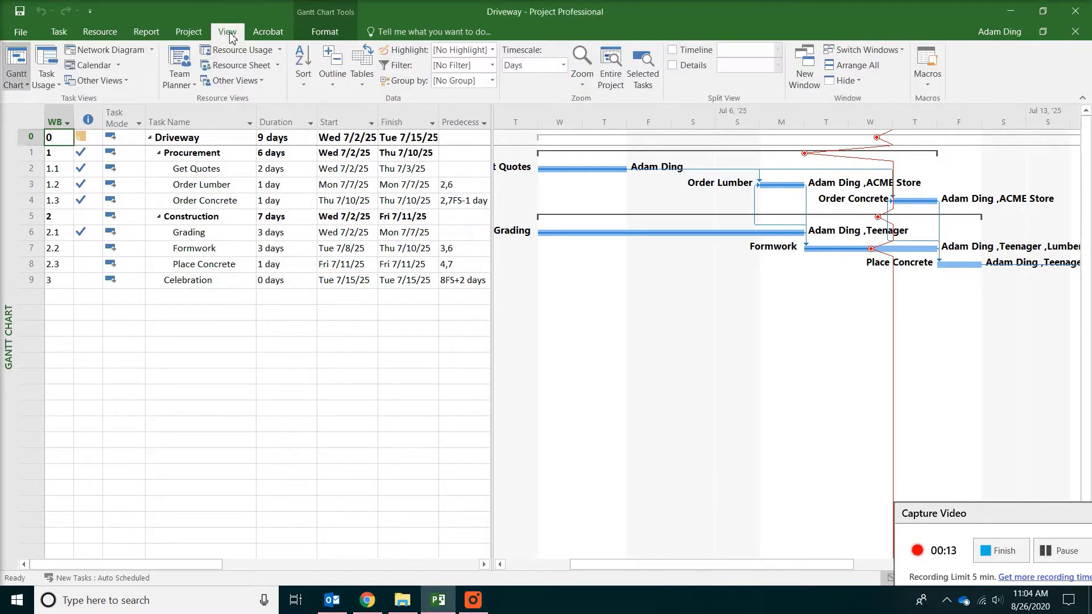
{"action": "left_click", "coordinate": [362, 85]}
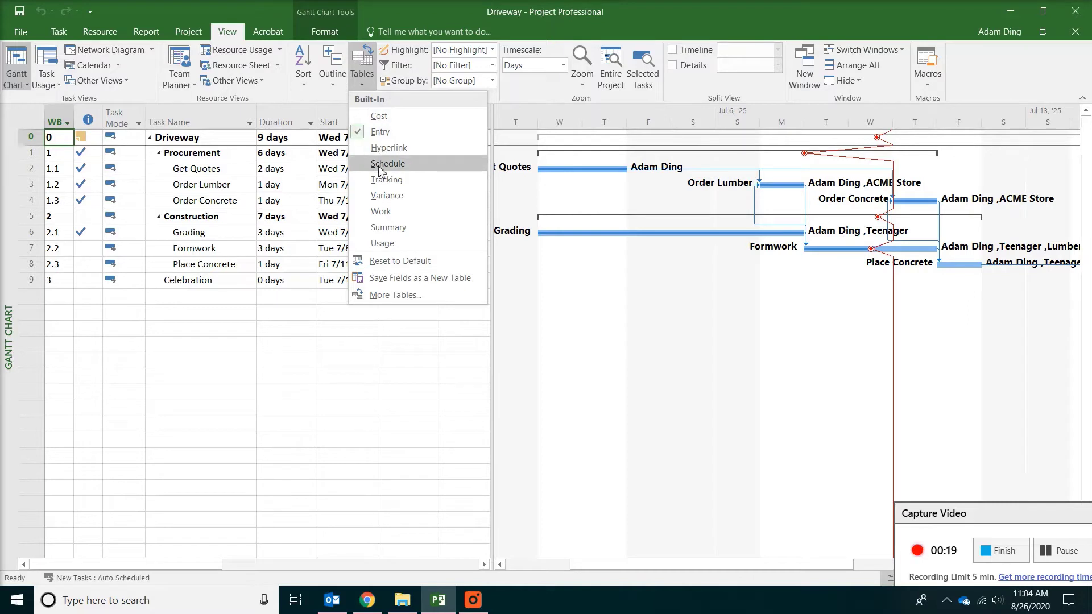
- Apply the Variance table, widen the sheet, and review Baseline Start/Finish and Start/Finish Var. columns
{"action": "left_click", "coordinate": [404, 201]}
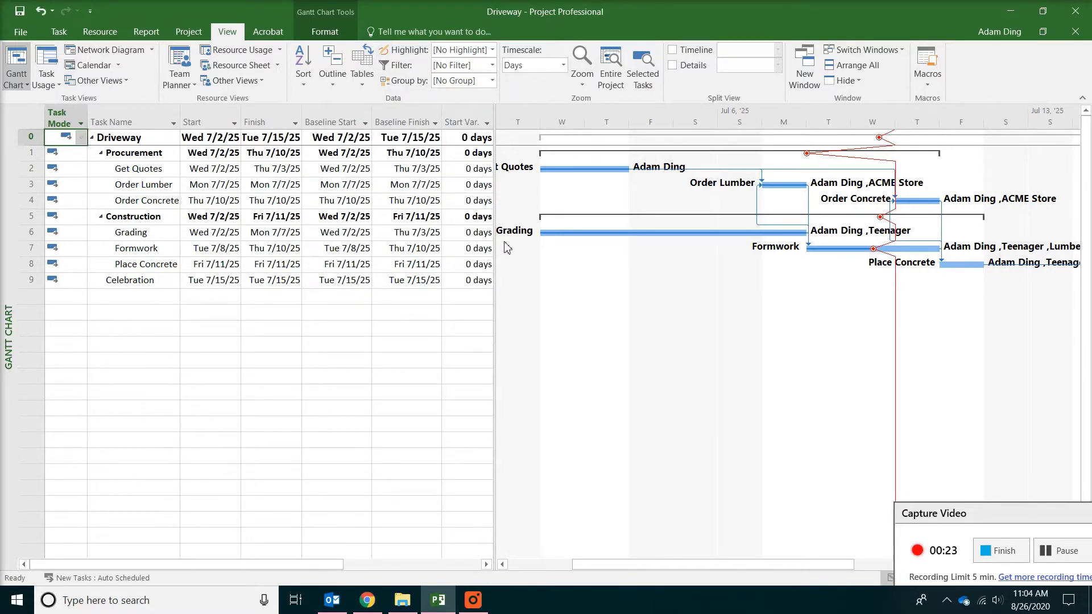
{"action": "left_click_drag", "start_coordinate": [495, 248], "coordinate": [648, 250]}
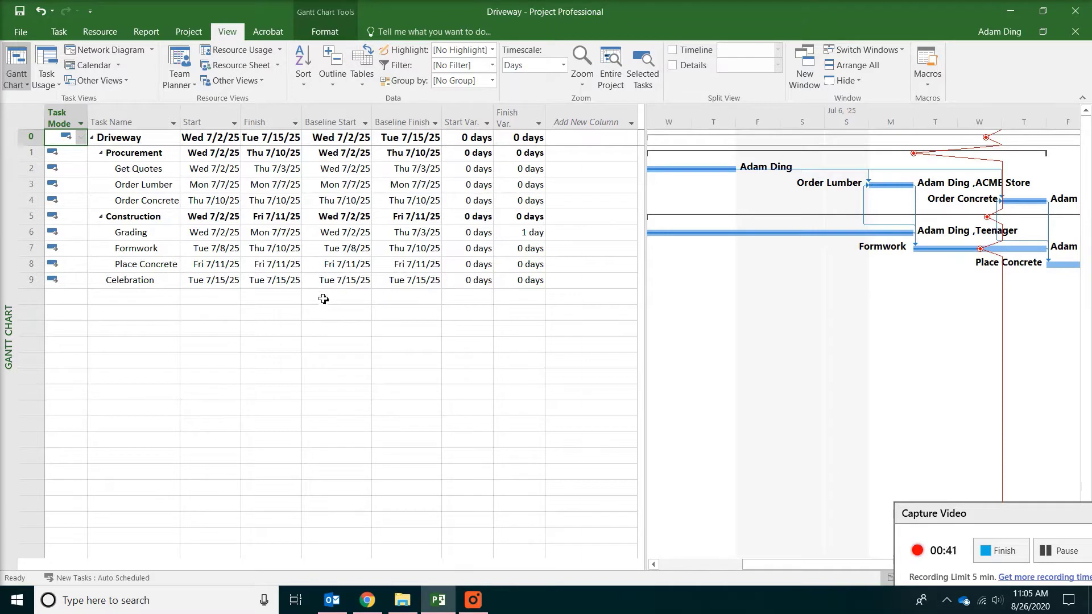
{"action": "left_click", "coordinate": [346, 123]}
{"action": "left_click", "coordinate": [395, 113]}
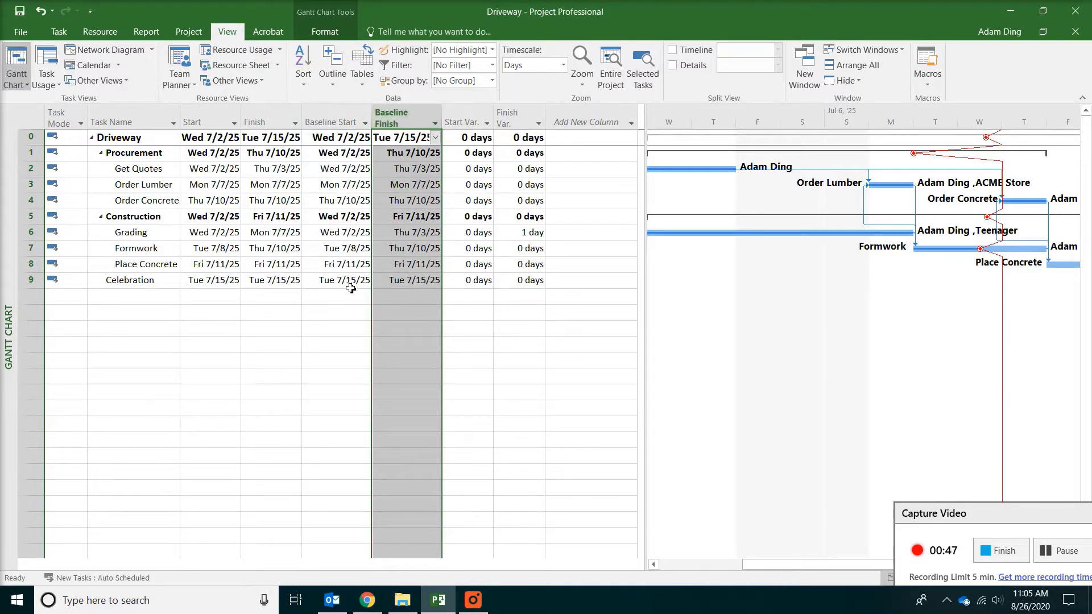
{"action": "left_click", "coordinate": [467, 121]}
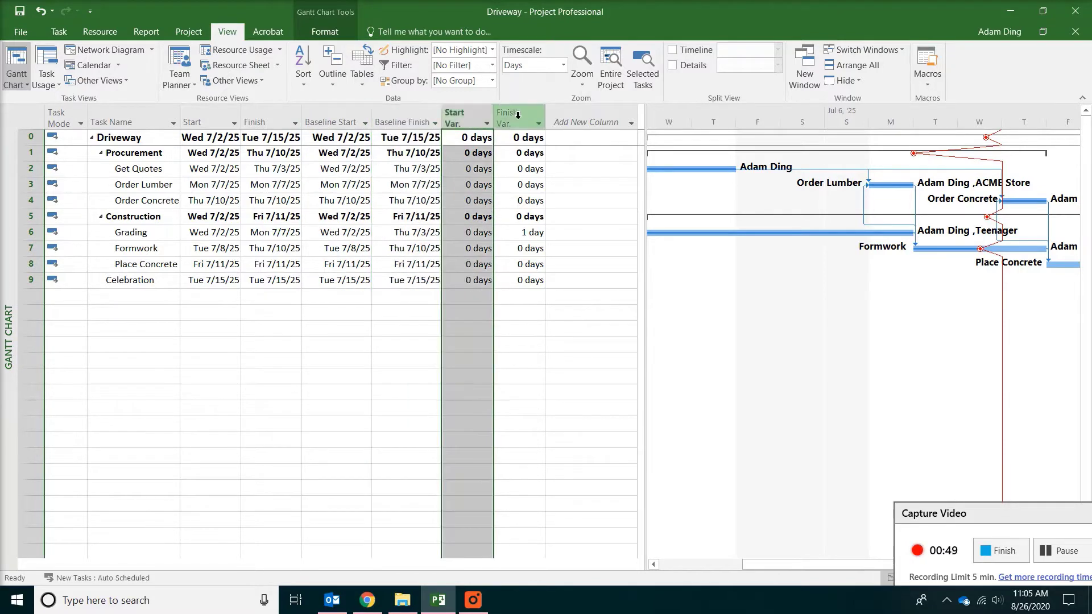
{"action": "left_click", "coordinate": [517, 116]}
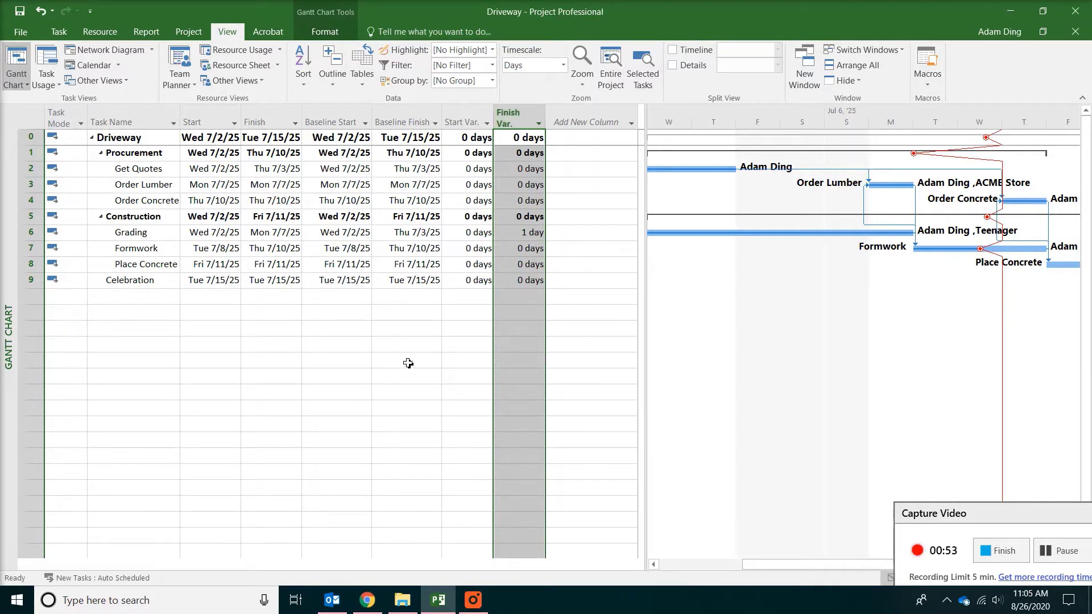
{"action": "left_click", "coordinate": [295, 389]}
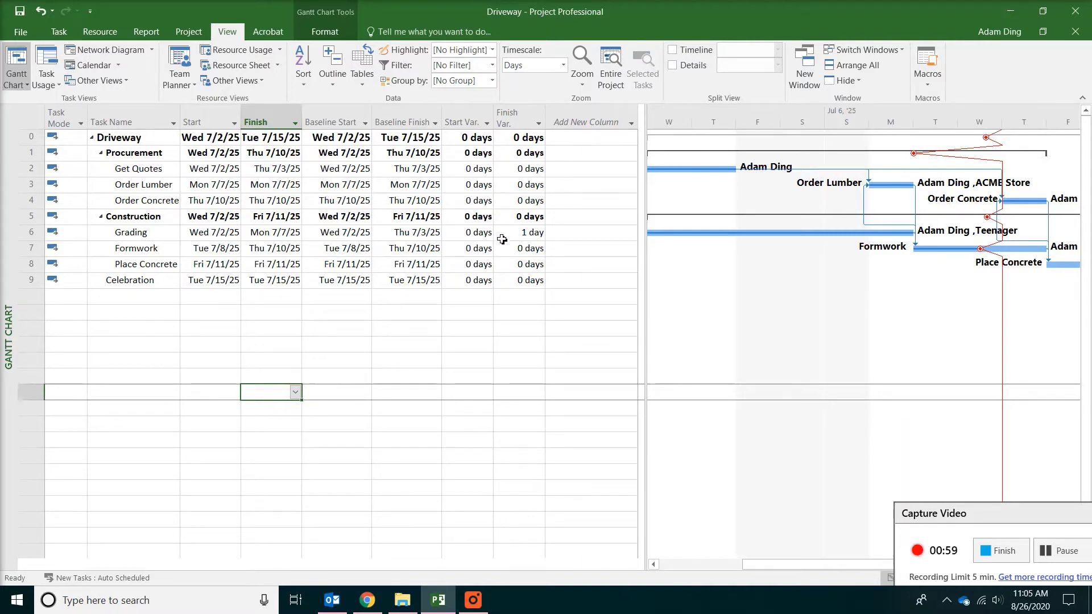
- Examine Grading's 1 day finish variance under the Construction summary task
{"action": "left_click", "coordinate": [529, 234]}
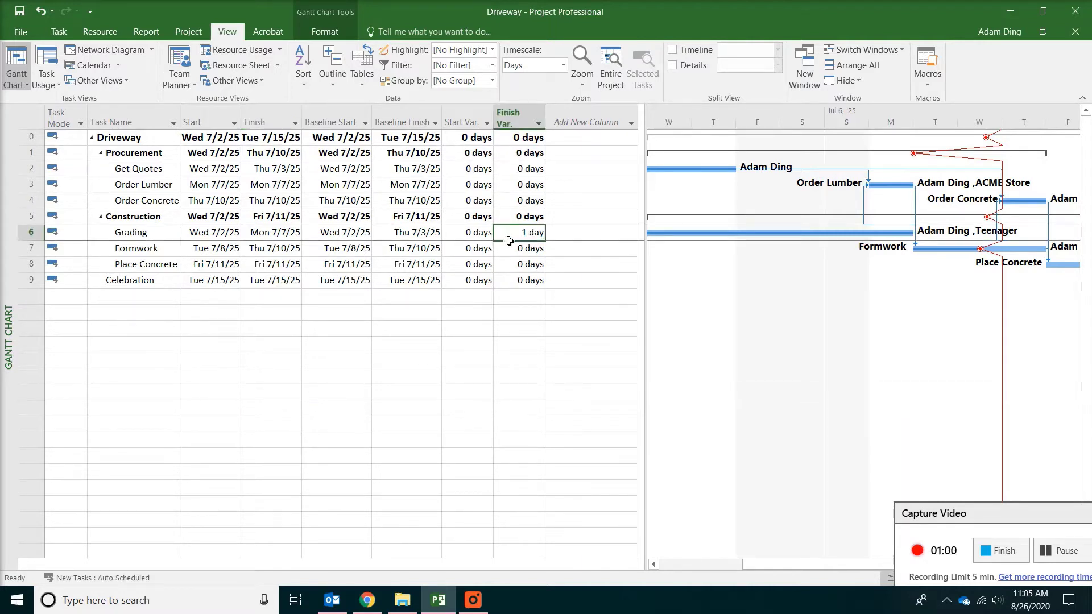
{"action": "left_click", "coordinate": [64, 233]}
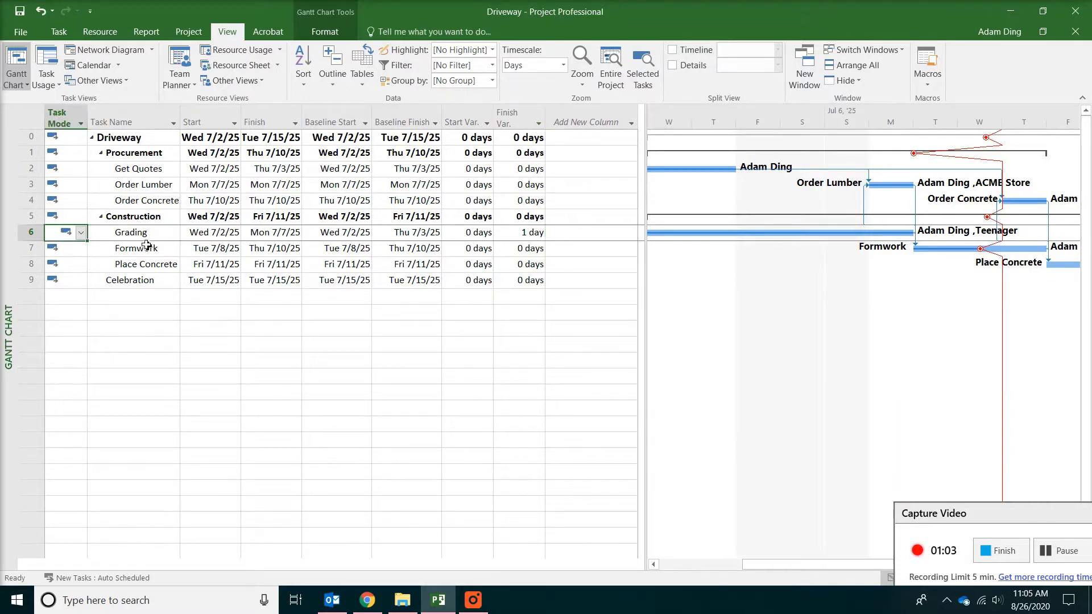
{"action": "left_click", "coordinate": [133, 223]}
{"action": "left_click", "coordinate": [166, 235]}
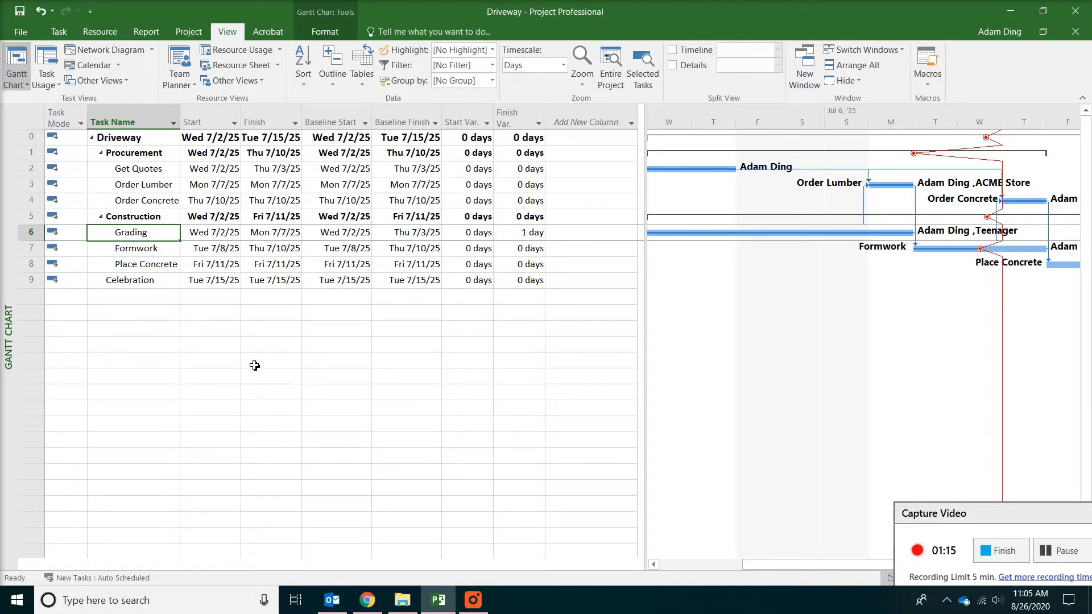
- Switch the sheet to the Cost table and examine the Fixed Cost column
{"action": "left_click", "coordinate": [363, 85]}
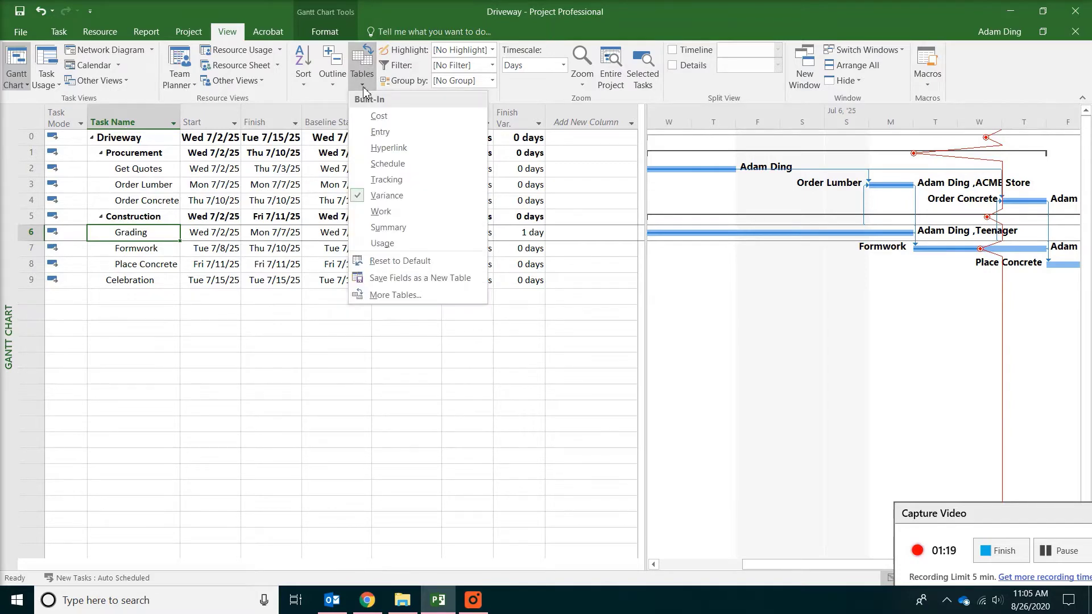
{"action": "left_click", "coordinate": [388, 119]}
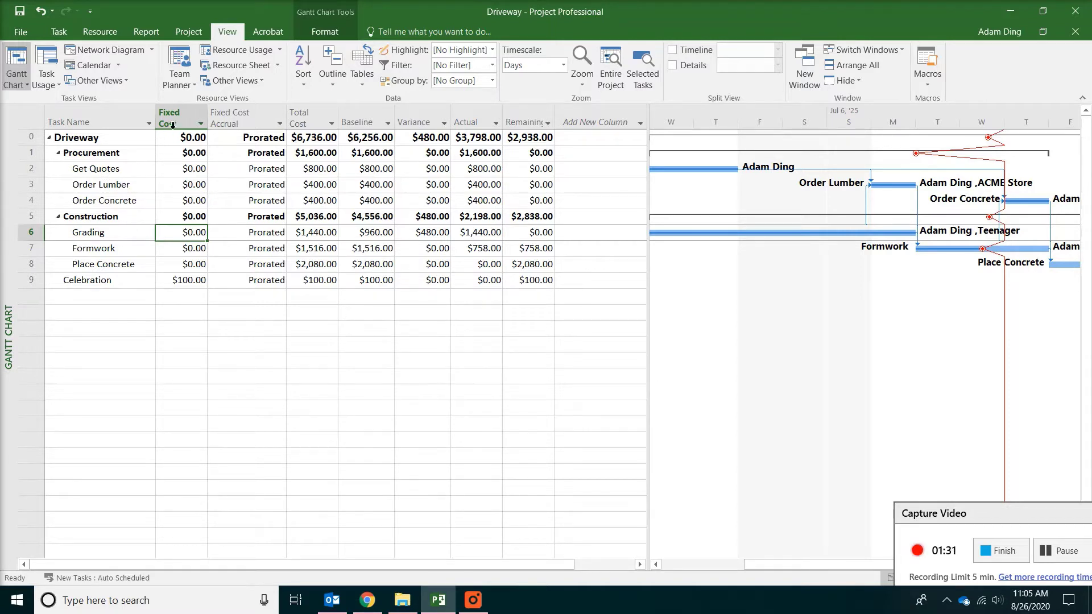
{"action": "left_click", "coordinate": [173, 118]}
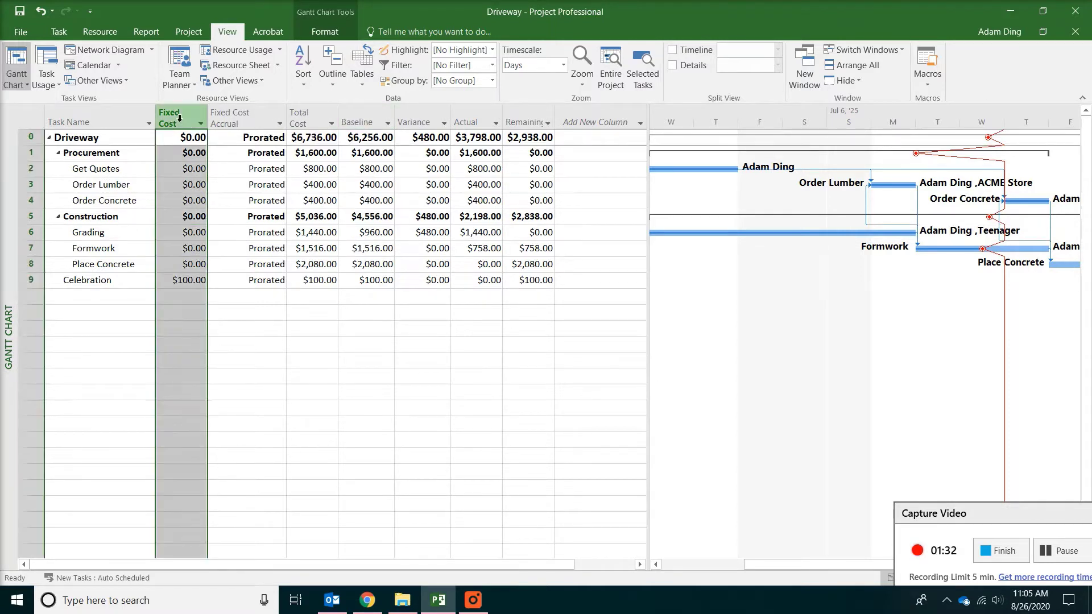
- Review Celebration's $100.00 fixed cost, then the Total Cost and Baseline cost columns
{"action": "left_click", "coordinate": [197, 281]}
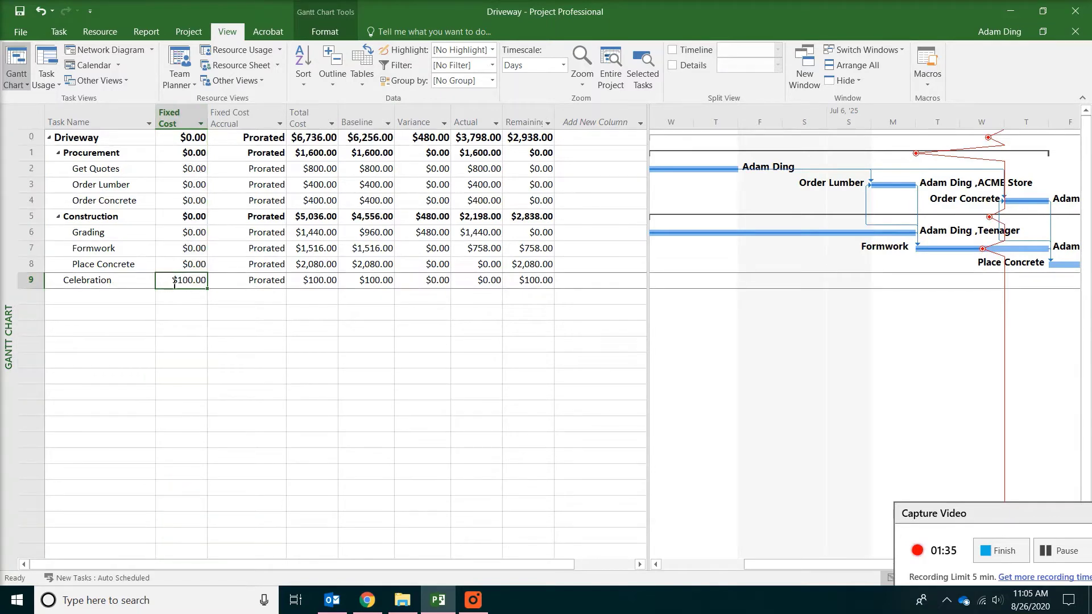
{"action": "left_click", "coordinate": [123, 284]}
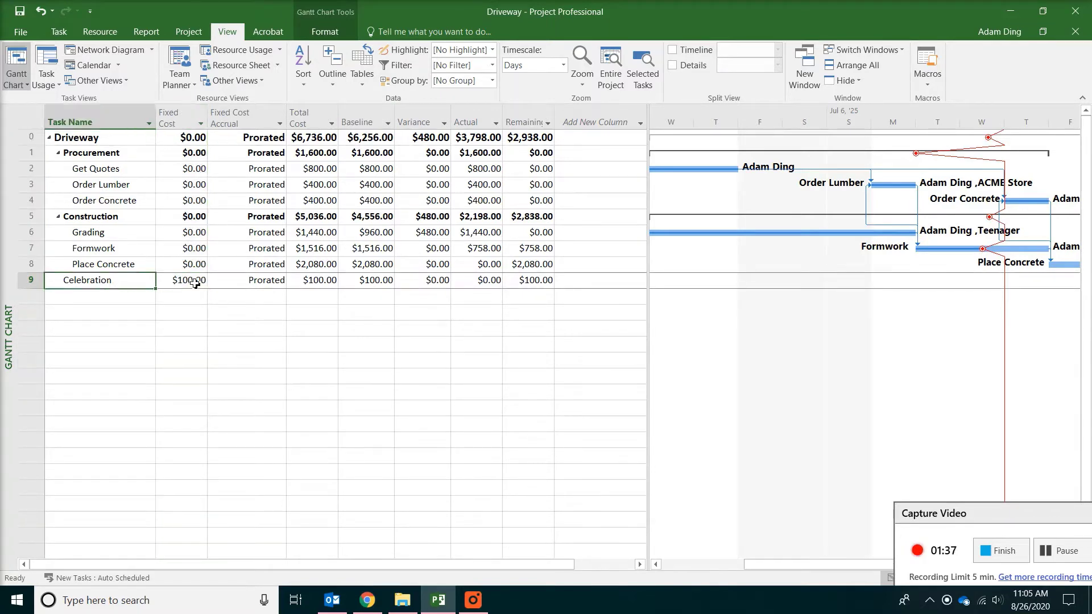
{"action": "left_click", "coordinate": [195, 283]}
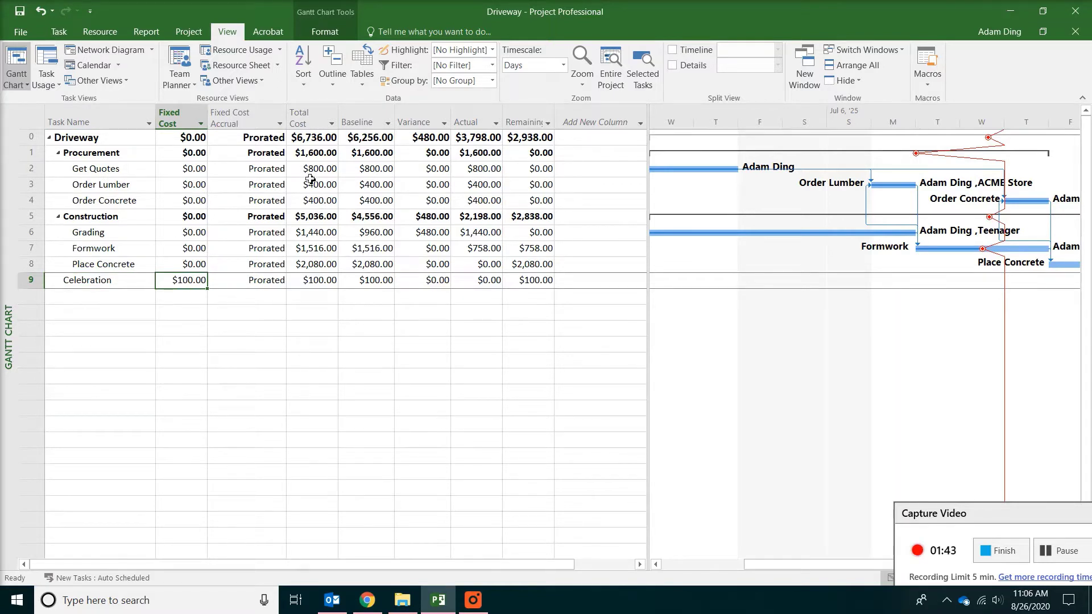
{"action": "left_click", "coordinate": [315, 112]}
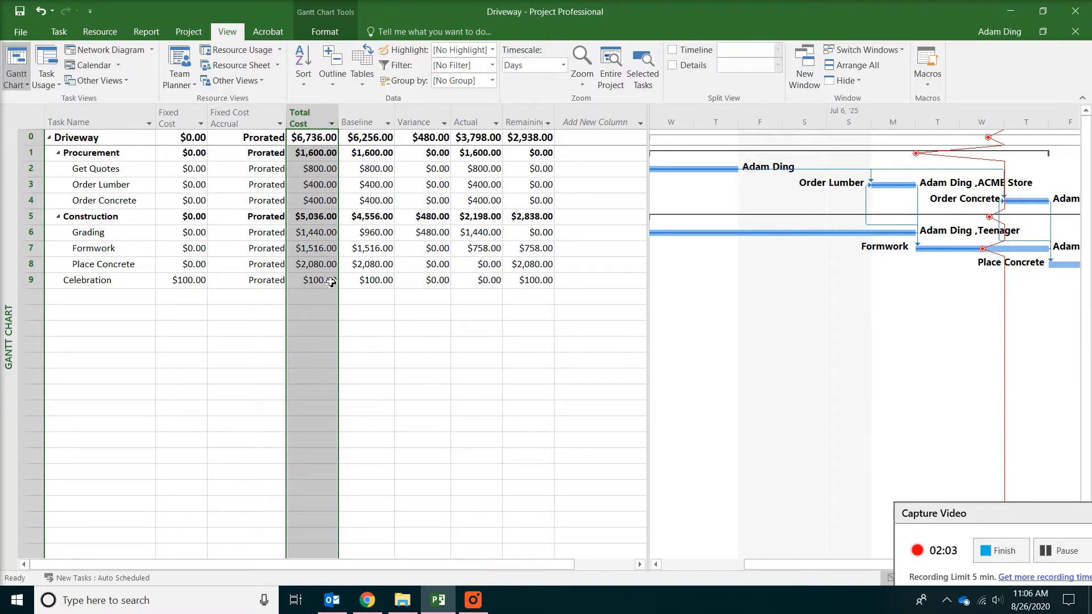
{"action": "left_click", "coordinate": [359, 121]}
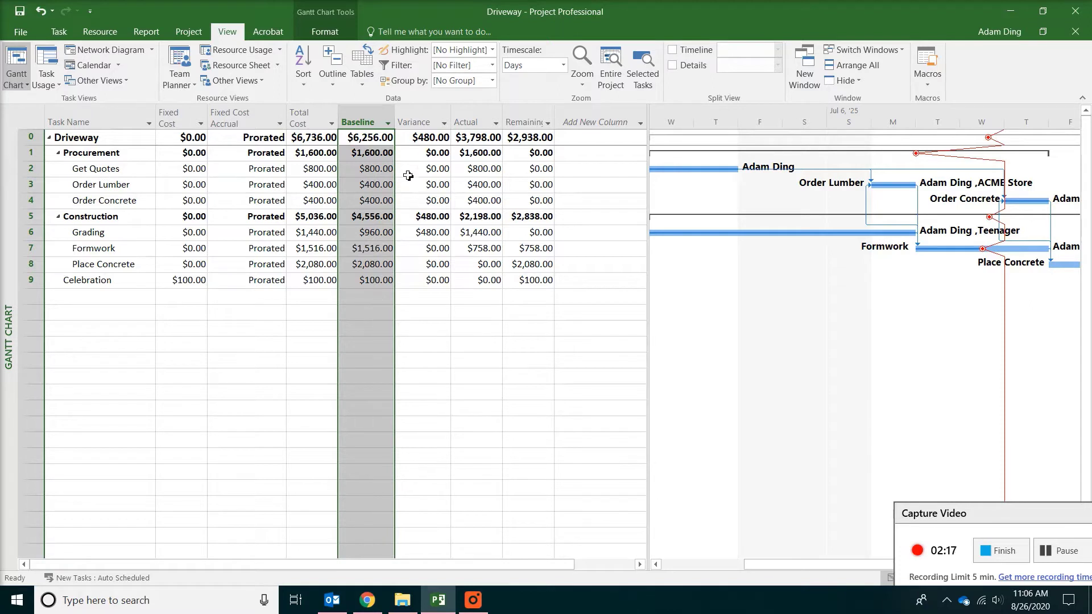
{"action": "left_click", "coordinate": [419, 123]}
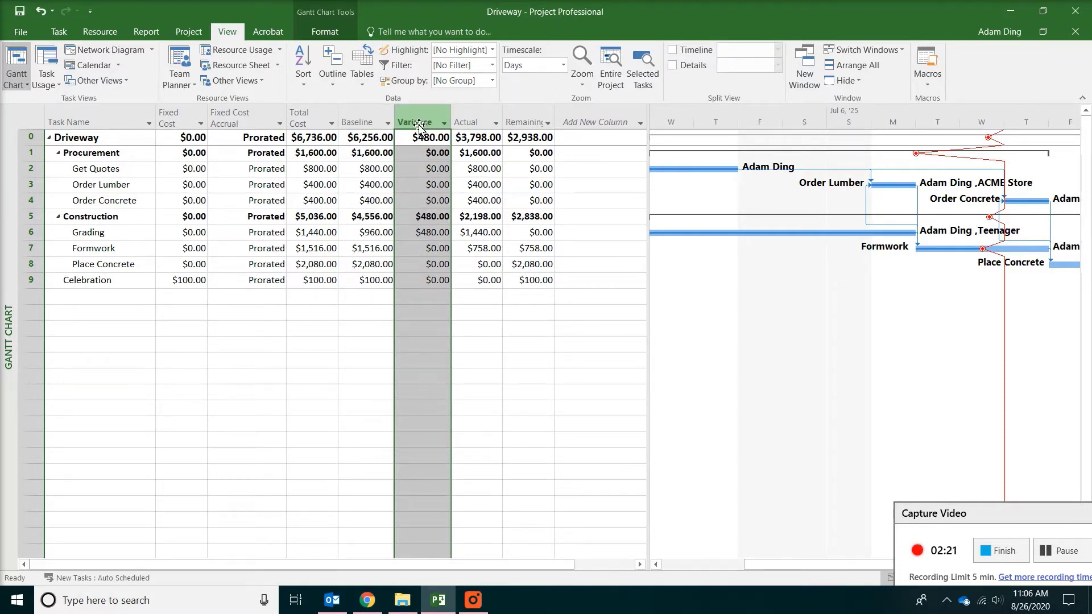
{"action": "left_click", "coordinate": [302, 116]}
{"action": "left_click", "coordinate": [364, 116]}
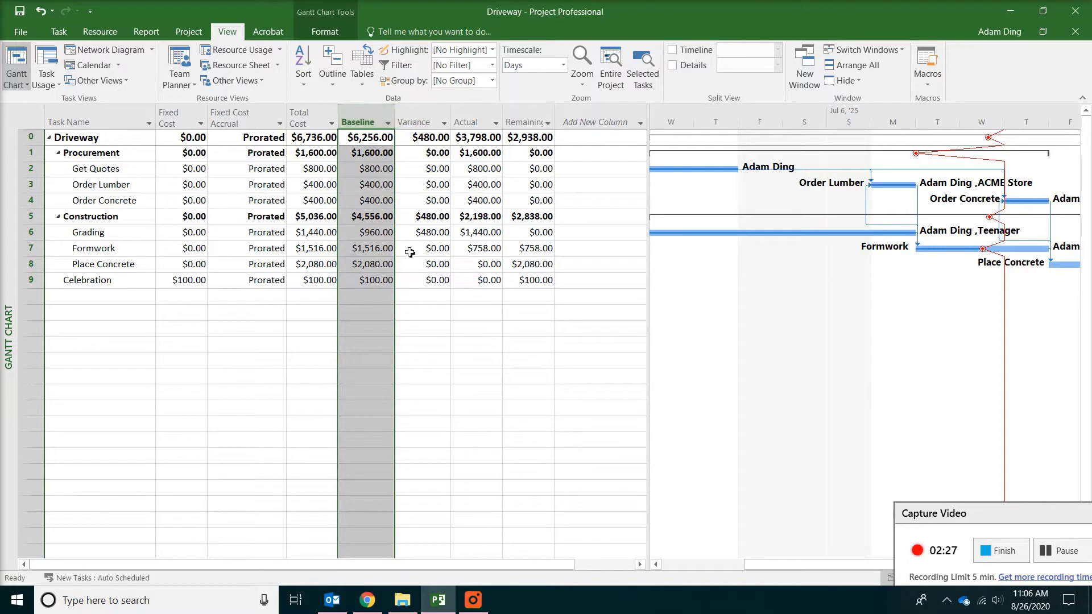
{"action": "left_click", "coordinate": [422, 220]}
{"action": "left_click", "coordinate": [416, 234]}
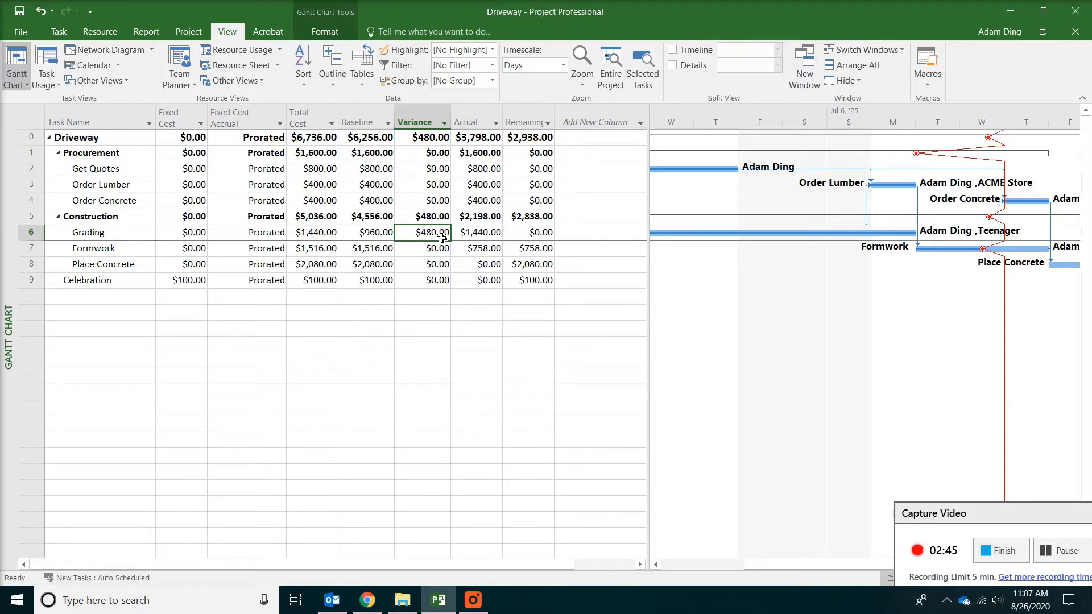
{"action": "left_click", "coordinate": [468, 122]}
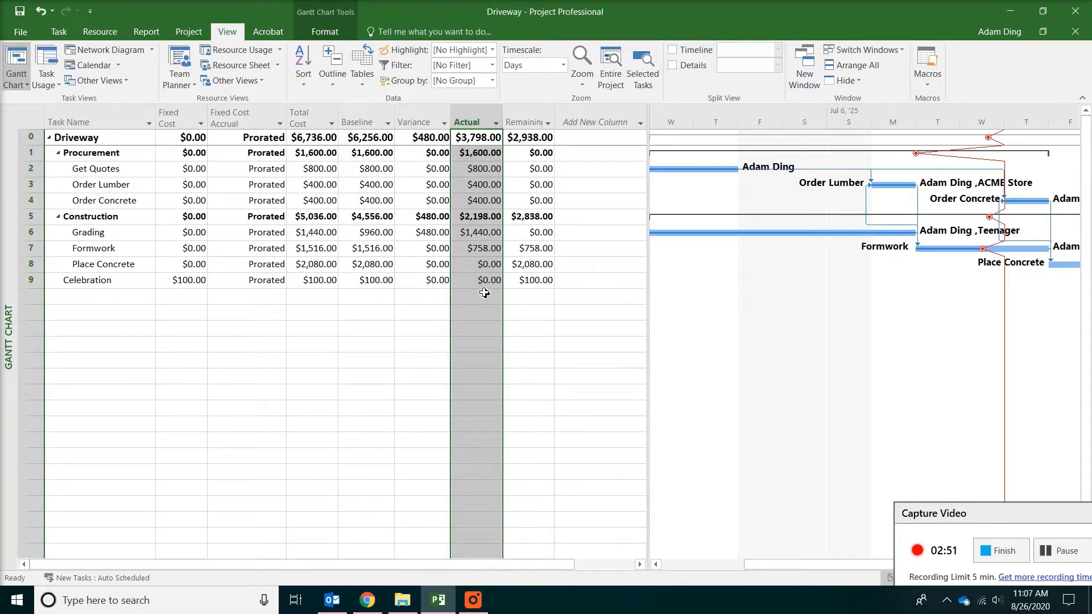
{"action": "left_click", "coordinate": [485, 251]}
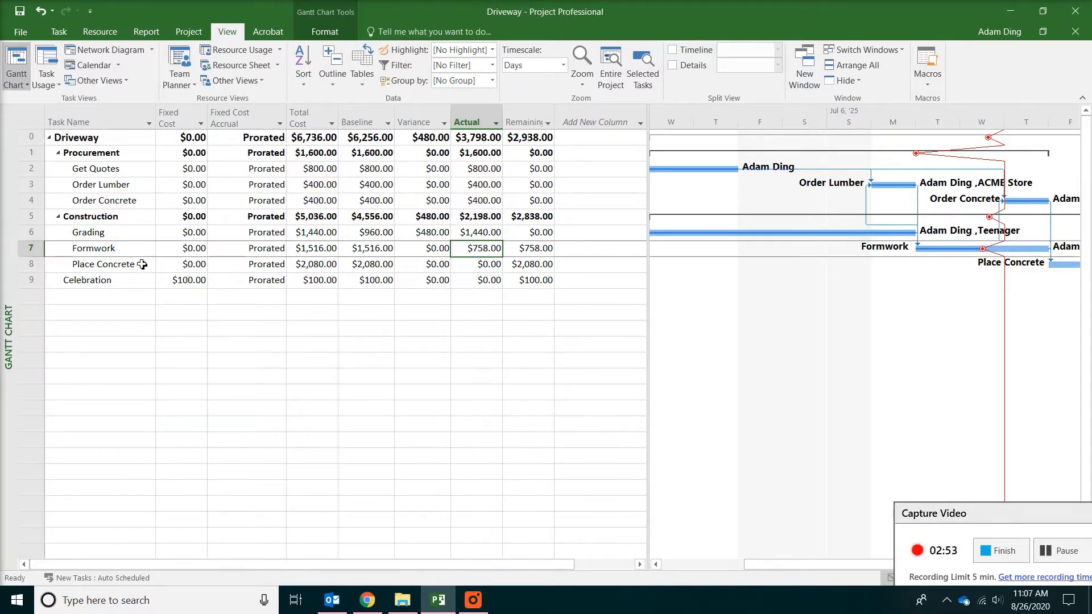
{"action": "left_click", "coordinate": [18, 249]}
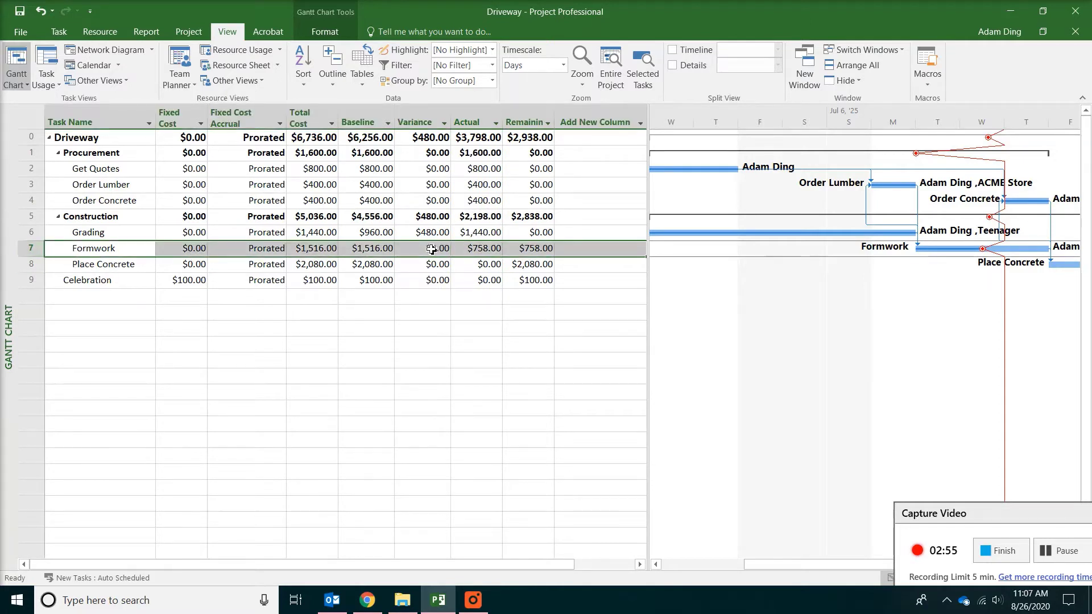
{"action": "left_click", "coordinate": [383, 254]}
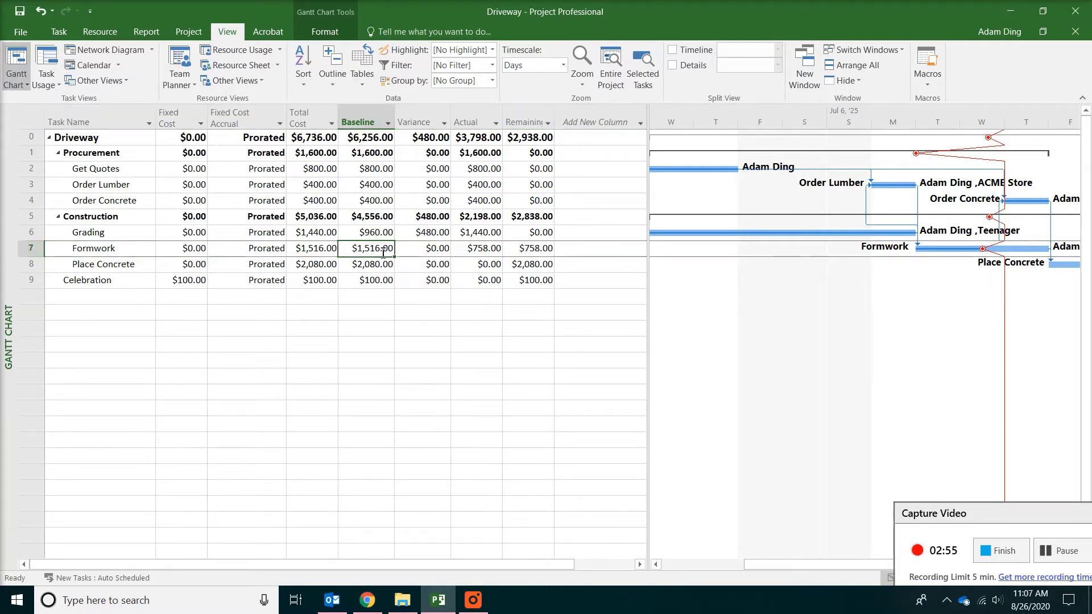
{"action": "left_click", "coordinate": [478, 248]}
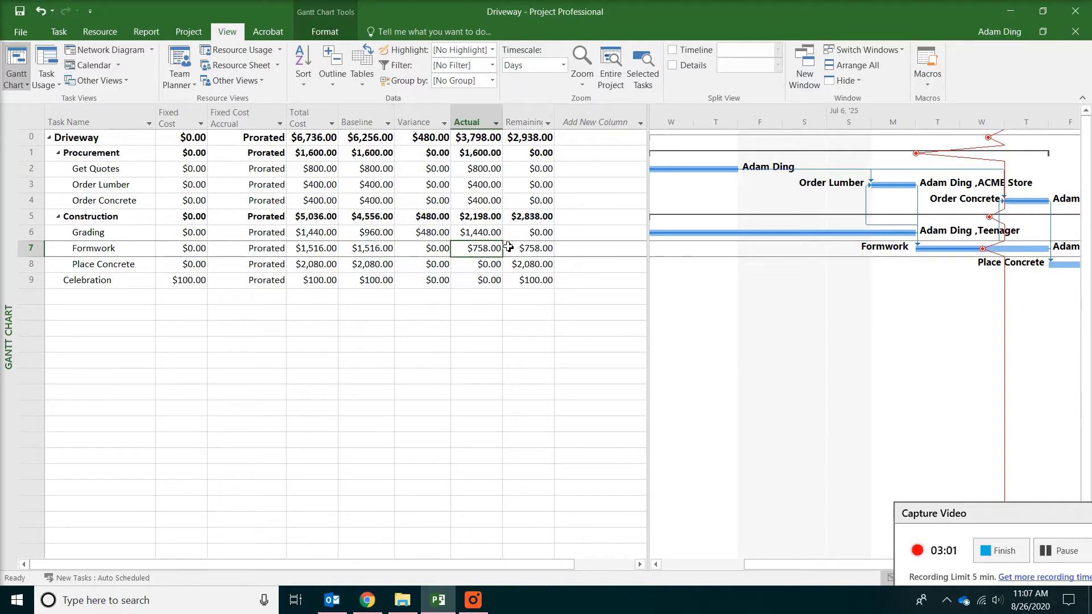
- Compare Formwork's $1,516.00 total, $758.00 actual and $758.00 remaining costs in the Cost table
{"action": "left_click", "coordinate": [529, 120]}
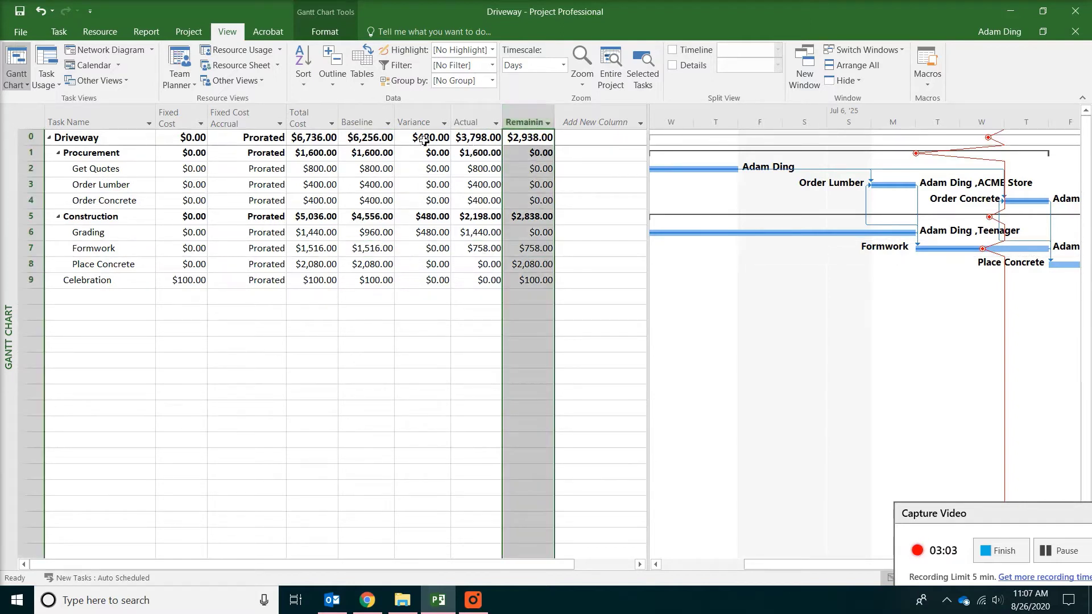
{"action": "left_click", "coordinate": [310, 114]}
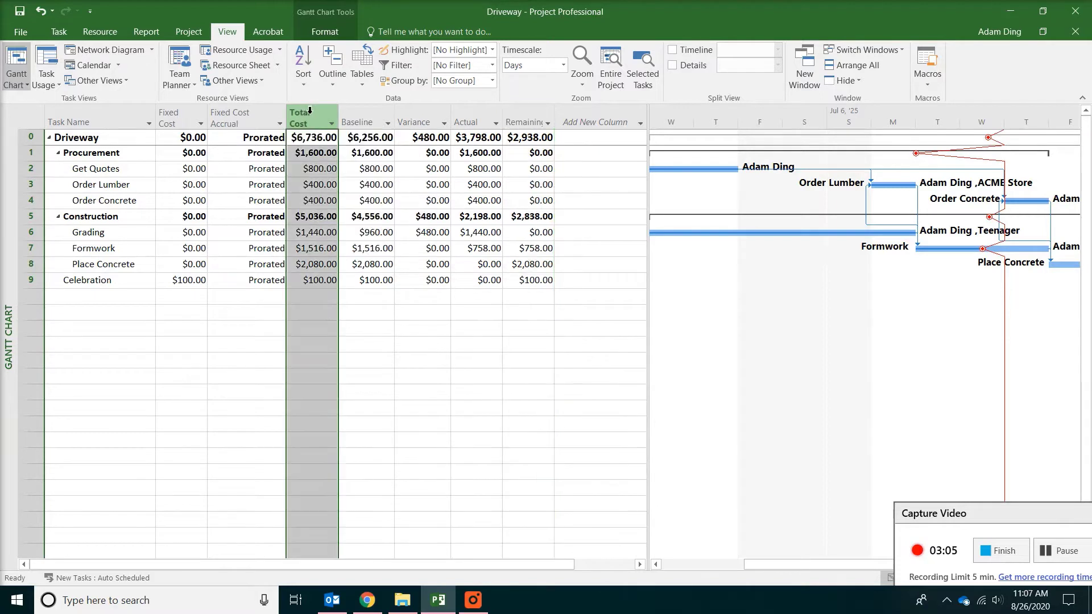
{"action": "left_click", "coordinate": [484, 122]}
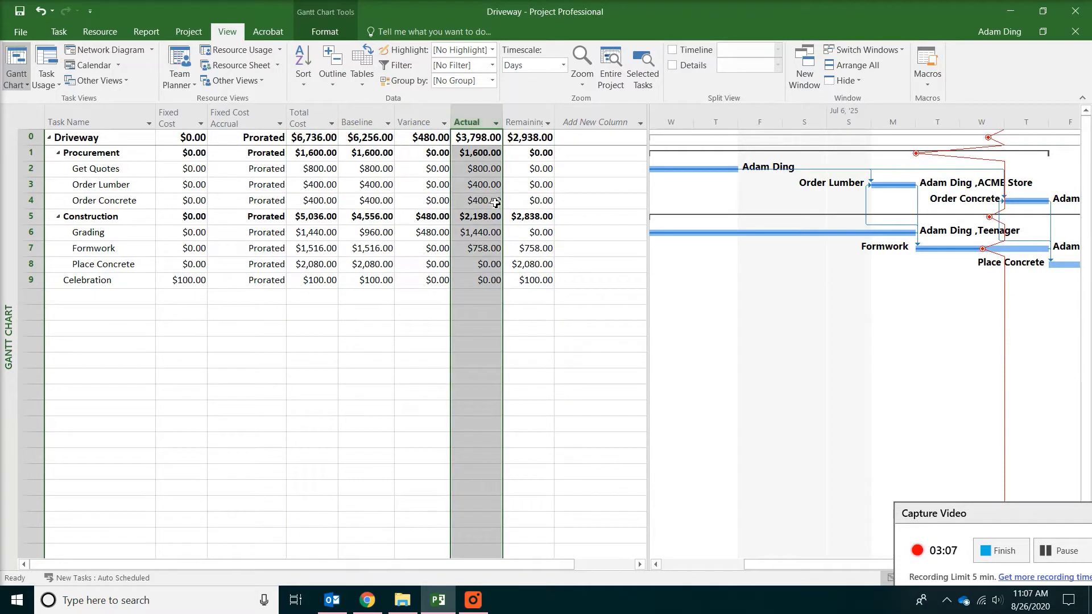
{"action": "left_click", "coordinate": [301, 249]}
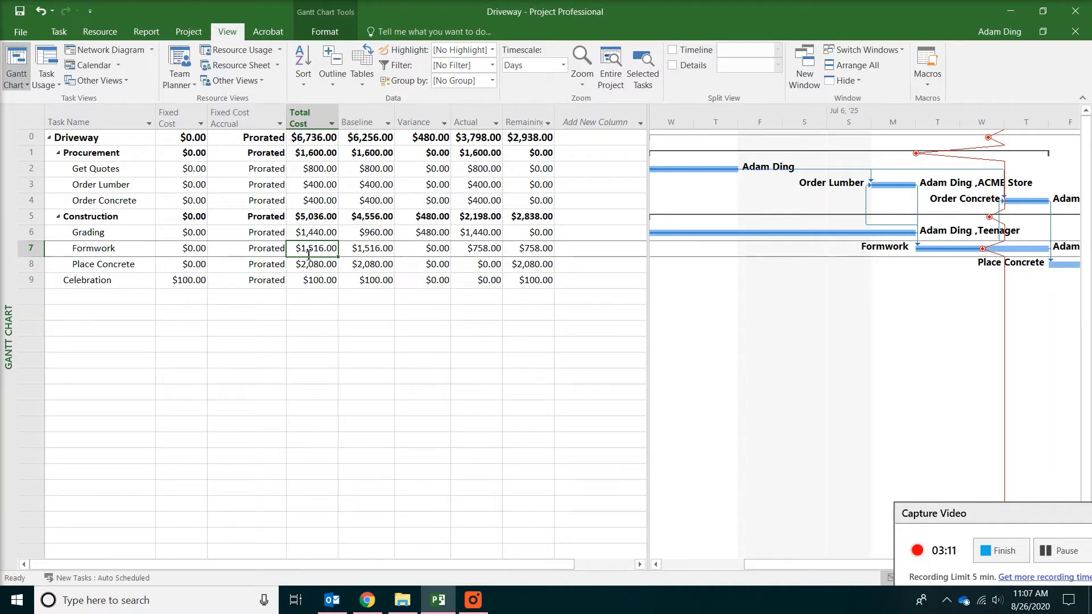
{"action": "left_click", "coordinate": [477, 249]}
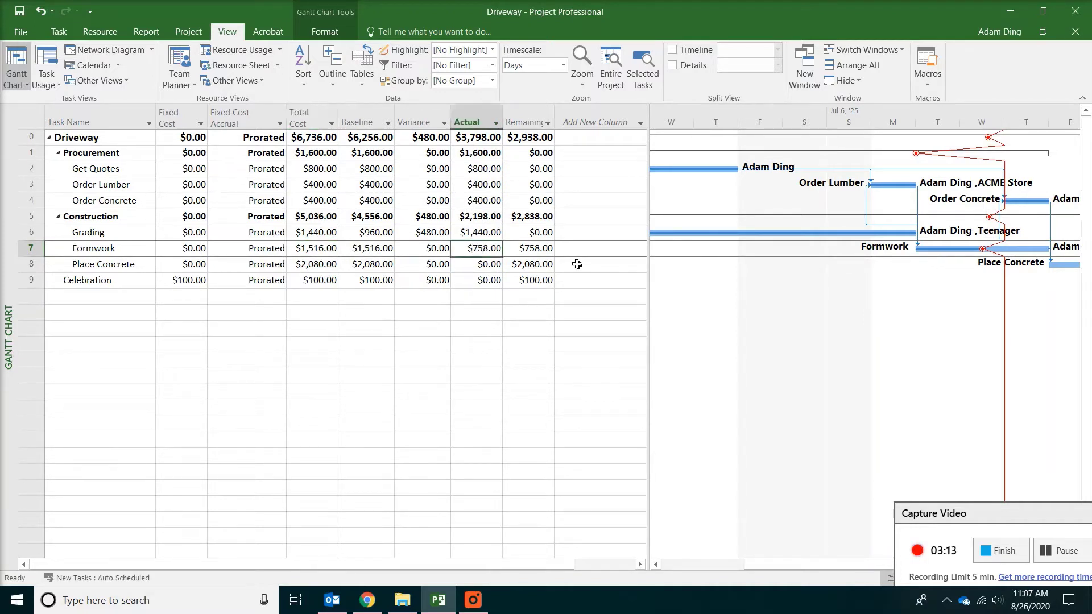
{"action": "left_click", "coordinate": [526, 121]}
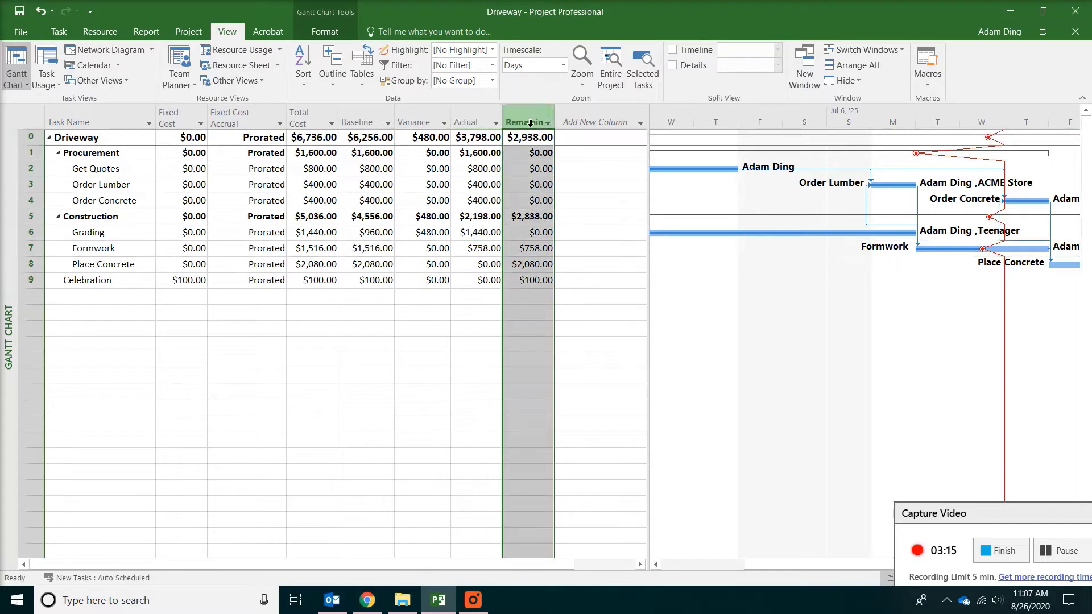
{"action": "left_click", "coordinate": [535, 248]}
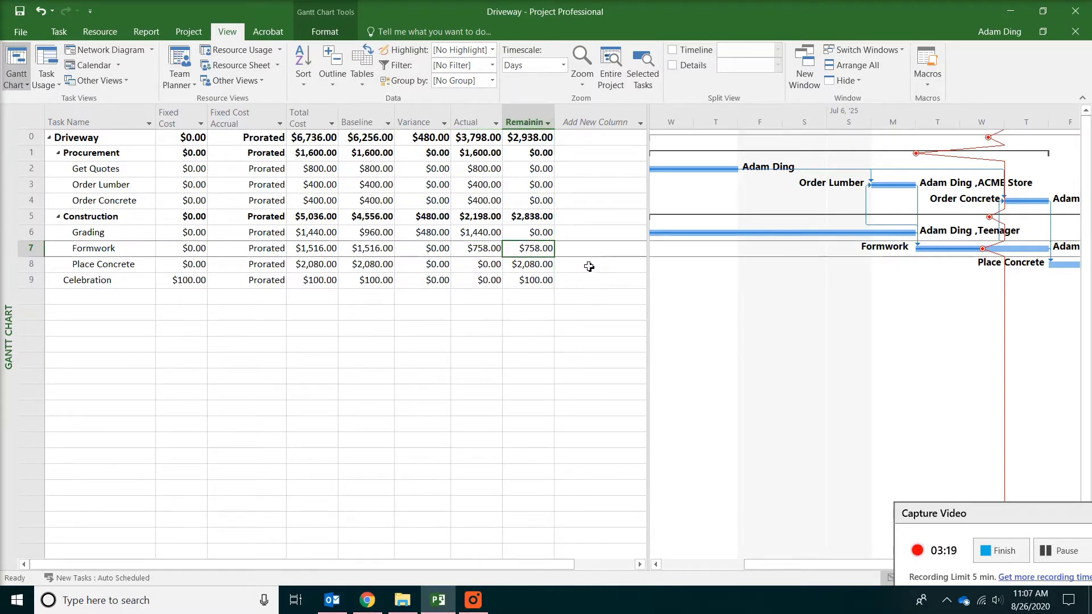
{"action": "left_click", "coordinate": [1055, 547]}
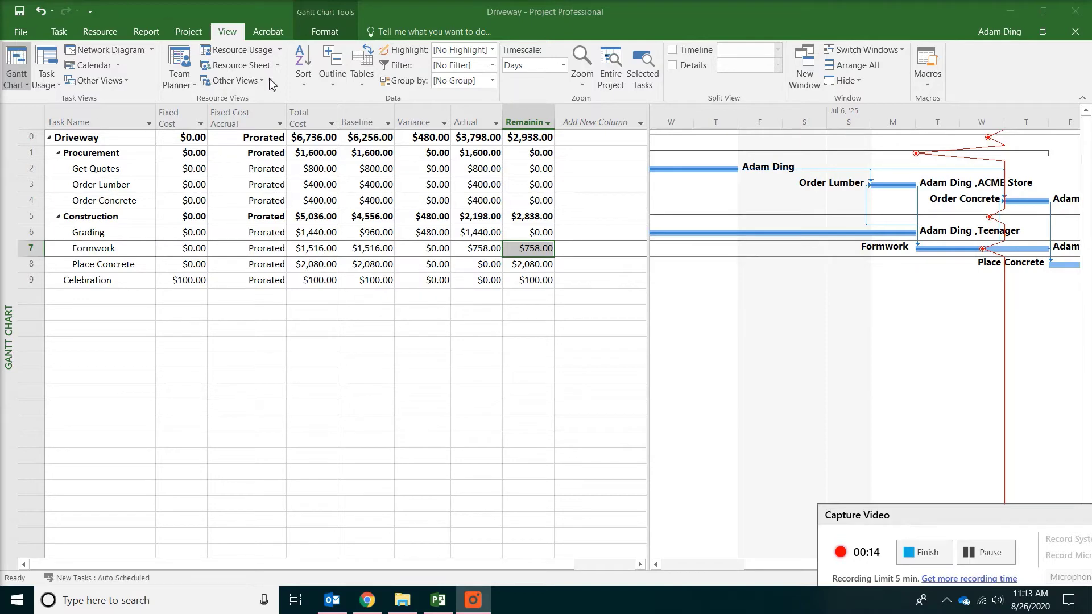
- Apply the Earned Value table from More Tables to show PV, EV, AC, SV, CV and EAC
{"action": "left_click", "coordinate": [361, 86]}
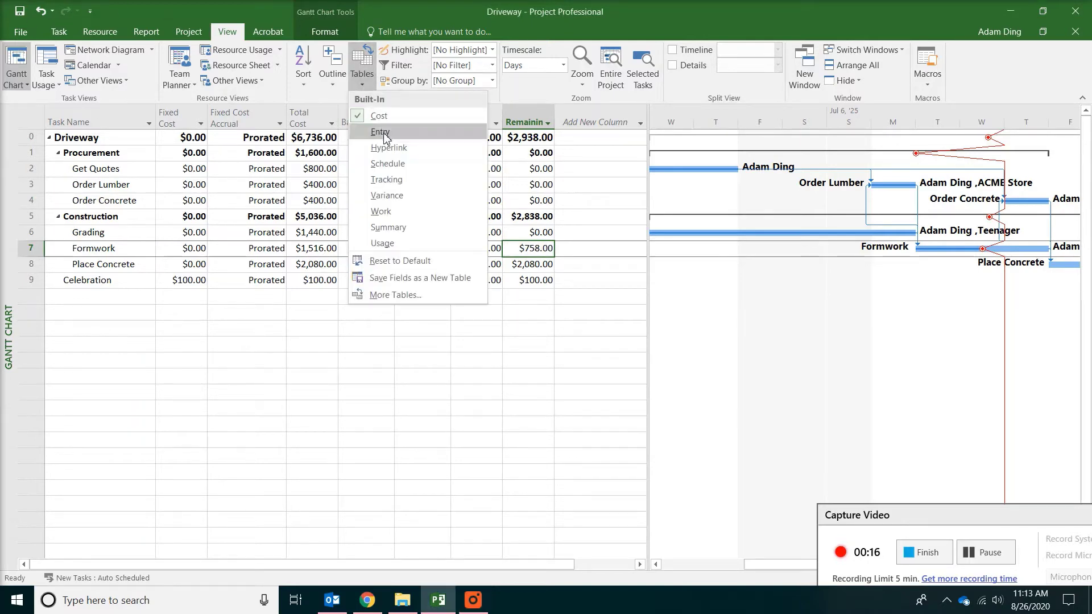
{"action": "left_click", "coordinate": [443, 303]}
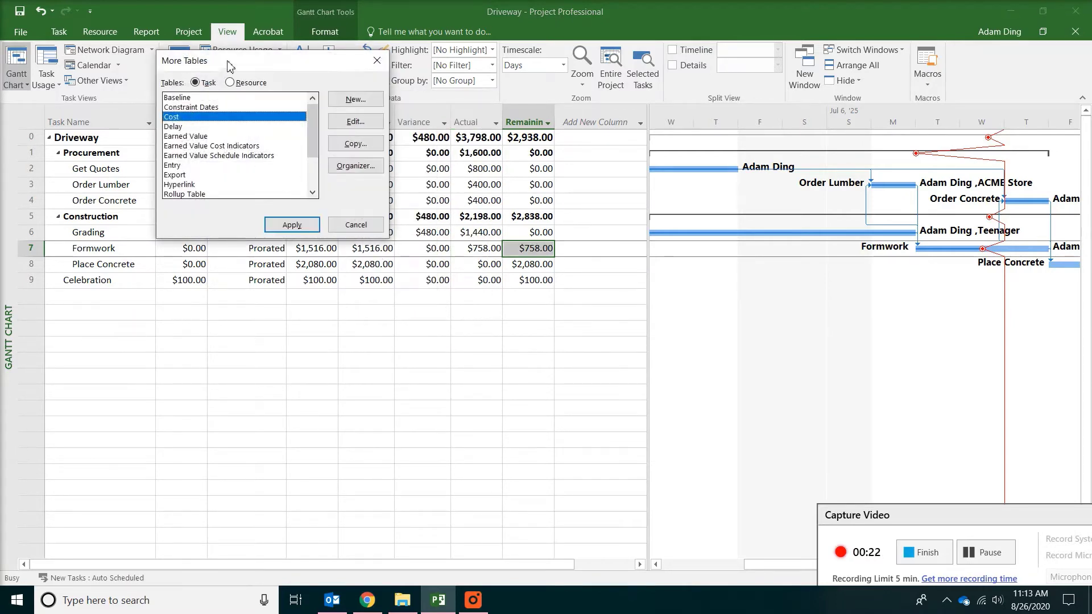
{"action": "left_click_drag", "start_coordinate": [232, 63], "coordinate": [458, 251]}
{"action": "left_click", "coordinate": [421, 326]}
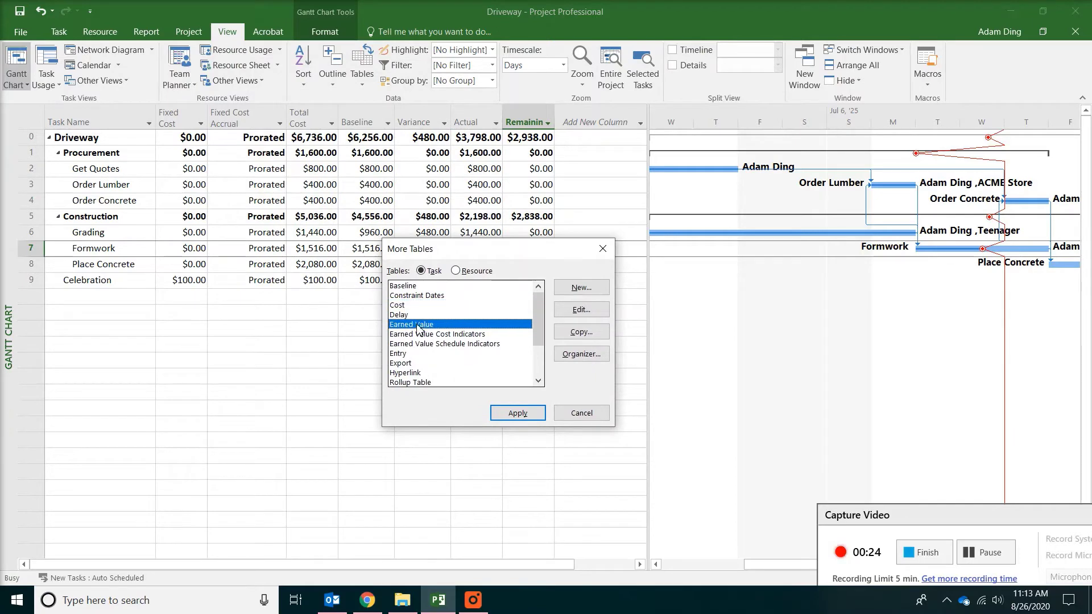
{"action": "left_click", "coordinate": [517, 414]}
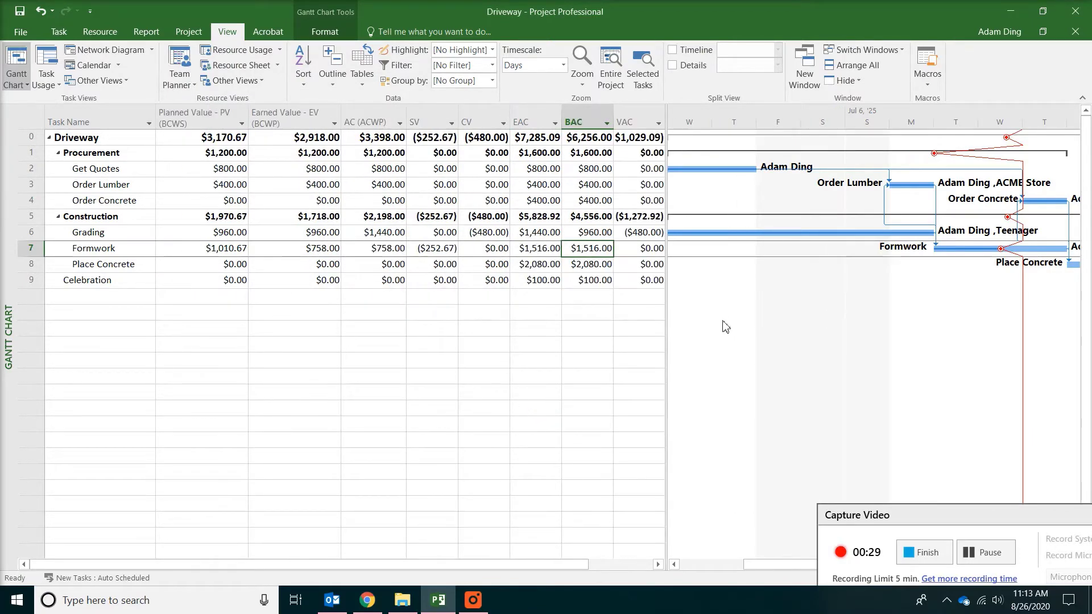
- Widen the sheet and compare Formwork's $1,010.67 planned value with its $1,516.00 EAC
{"action": "left_click_drag", "start_coordinate": [666, 358], "coordinate": [801, 341]}
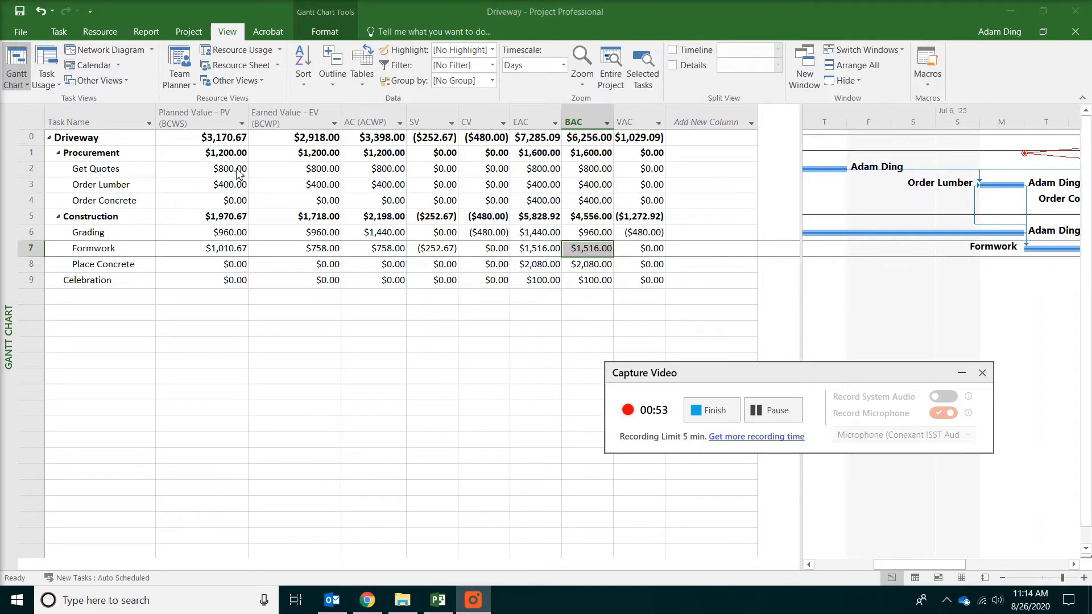
{"action": "left_click", "coordinate": [211, 250]}
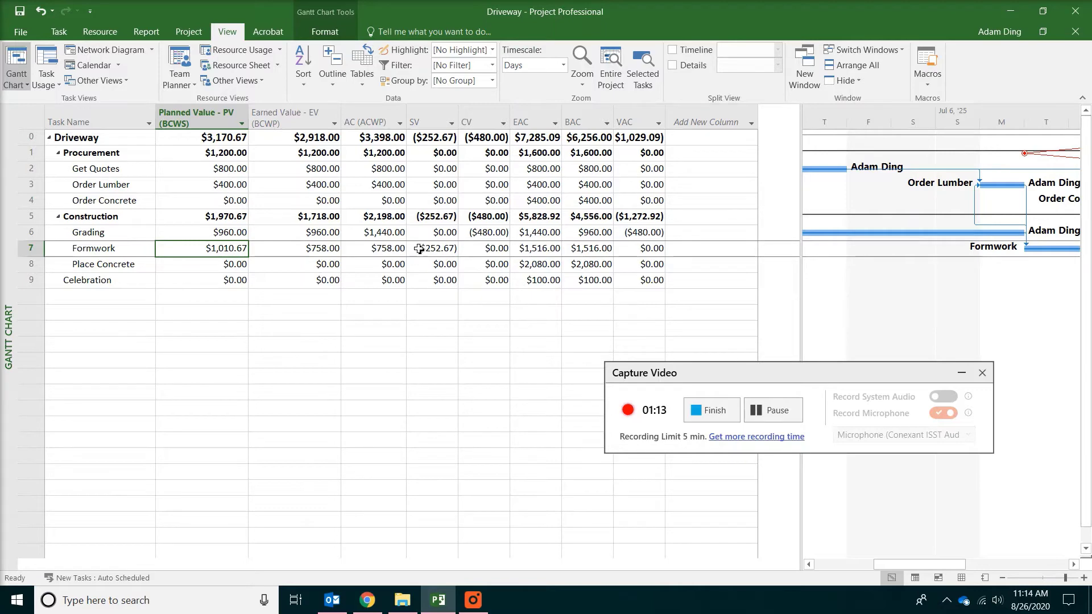
{"action": "left_click", "coordinate": [544, 249]}
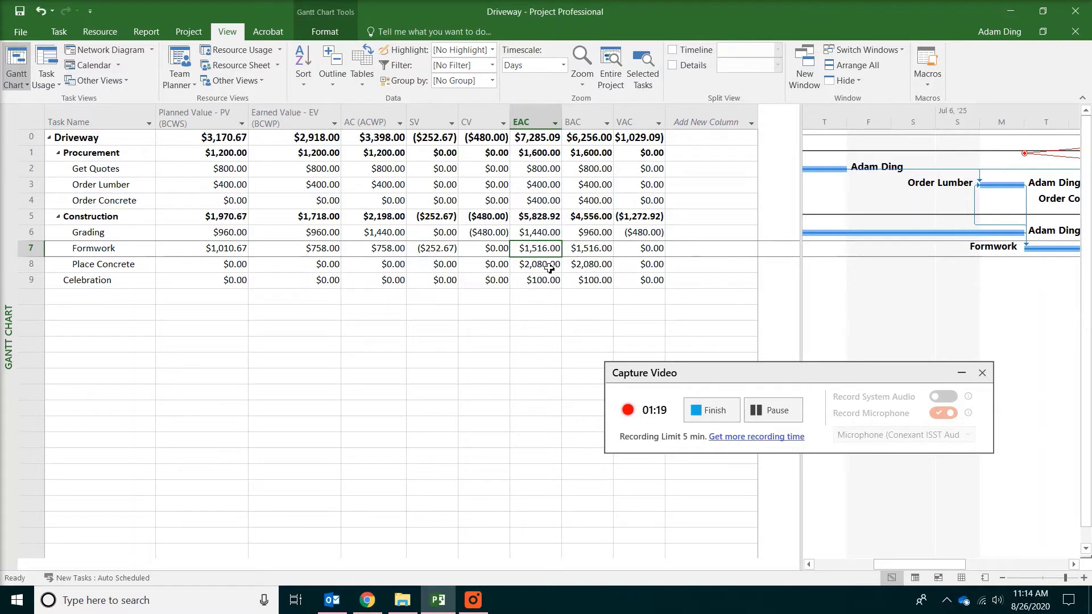
{"action": "left_click", "coordinate": [225, 248]}
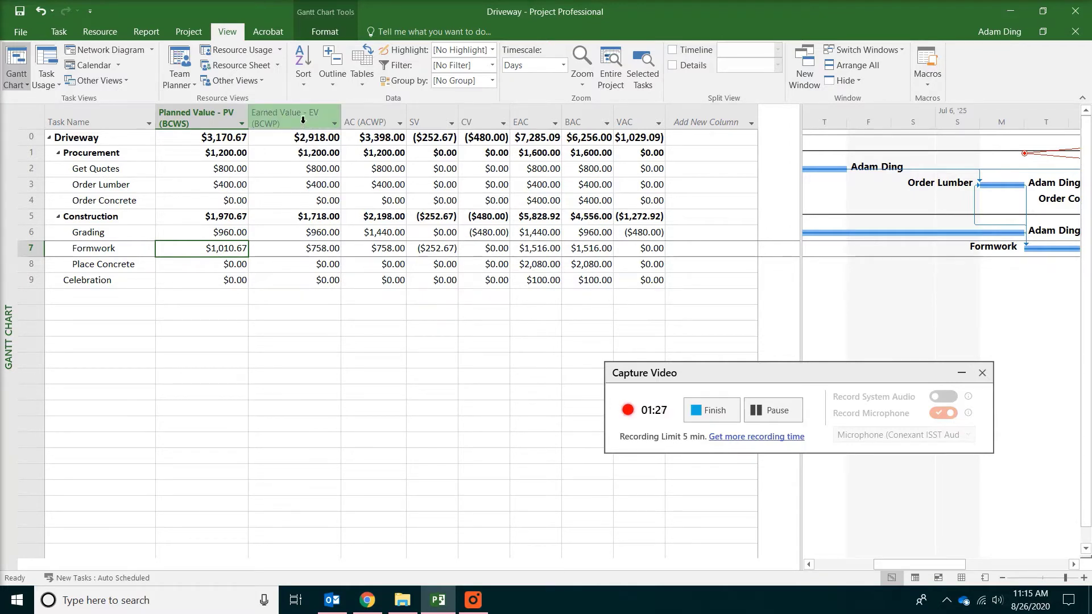
{"action": "mouse_move", "coordinate": [303, 119]}
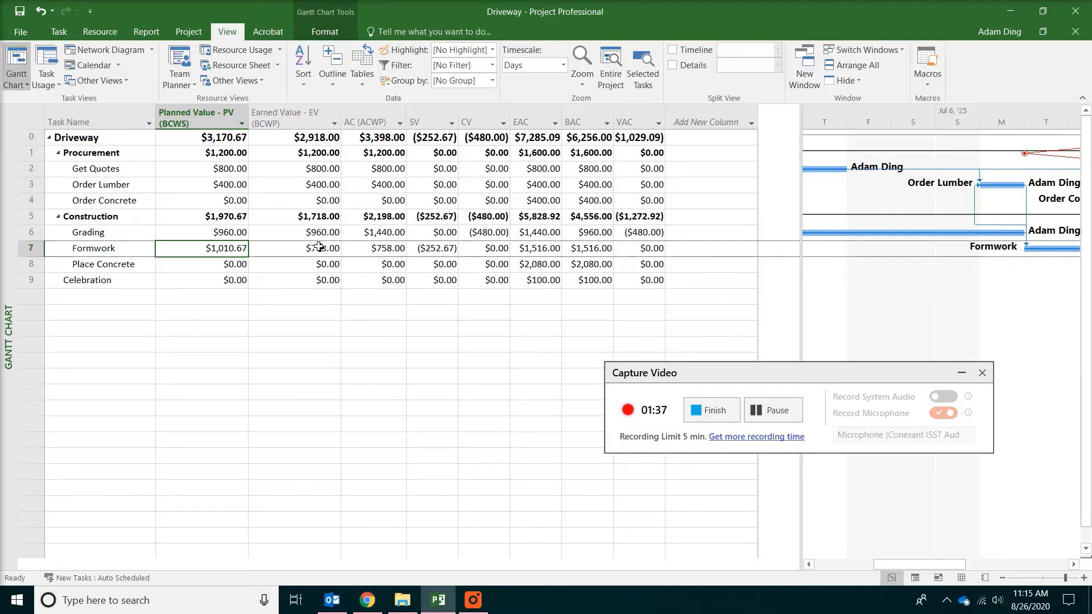
{"action": "left_click", "coordinate": [321, 252]}
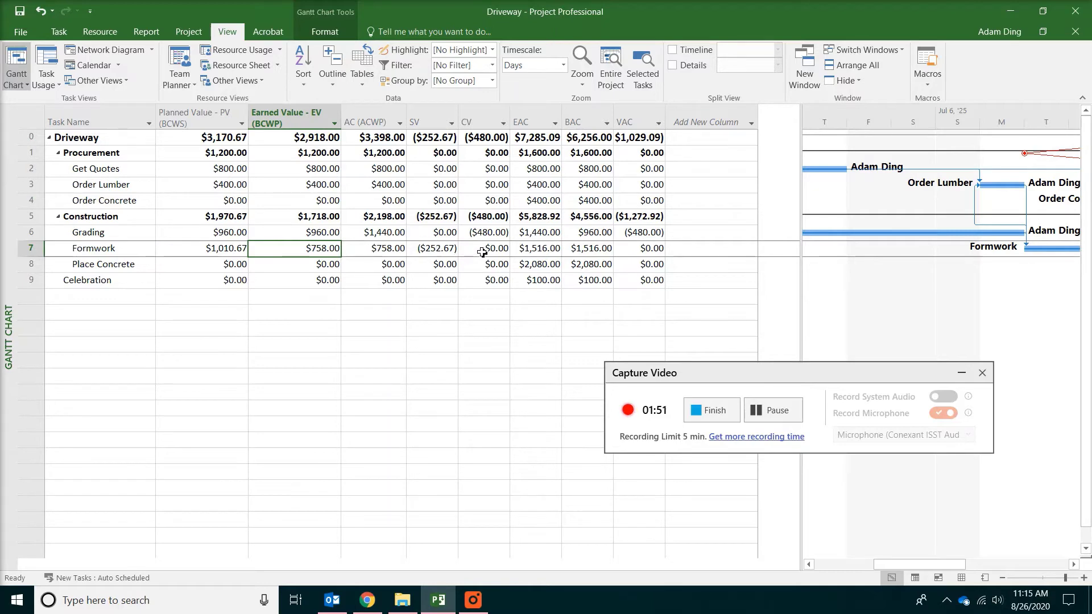
{"action": "left_click", "coordinate": [543, 253]}
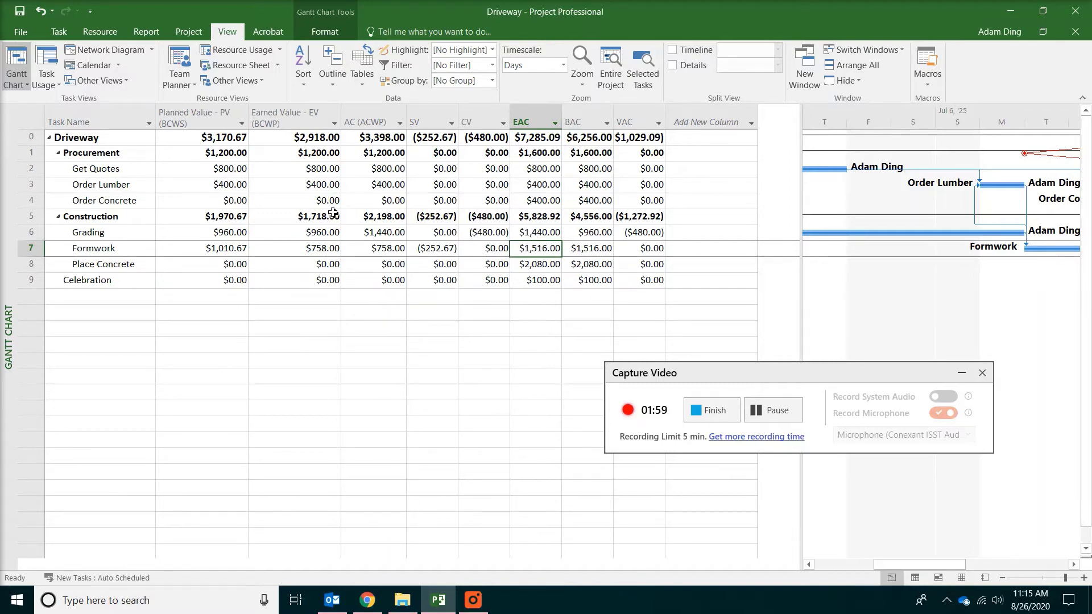
{"action": "left_click", "coordinate": [327, 253]}
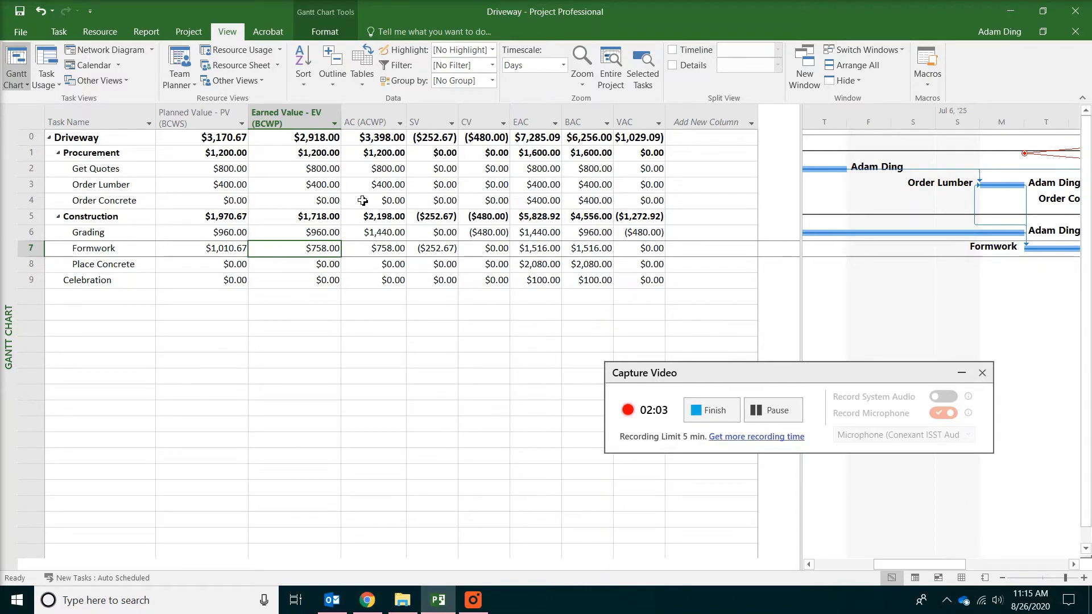
{"action": "left_click", "coordinate": [380, 121]}
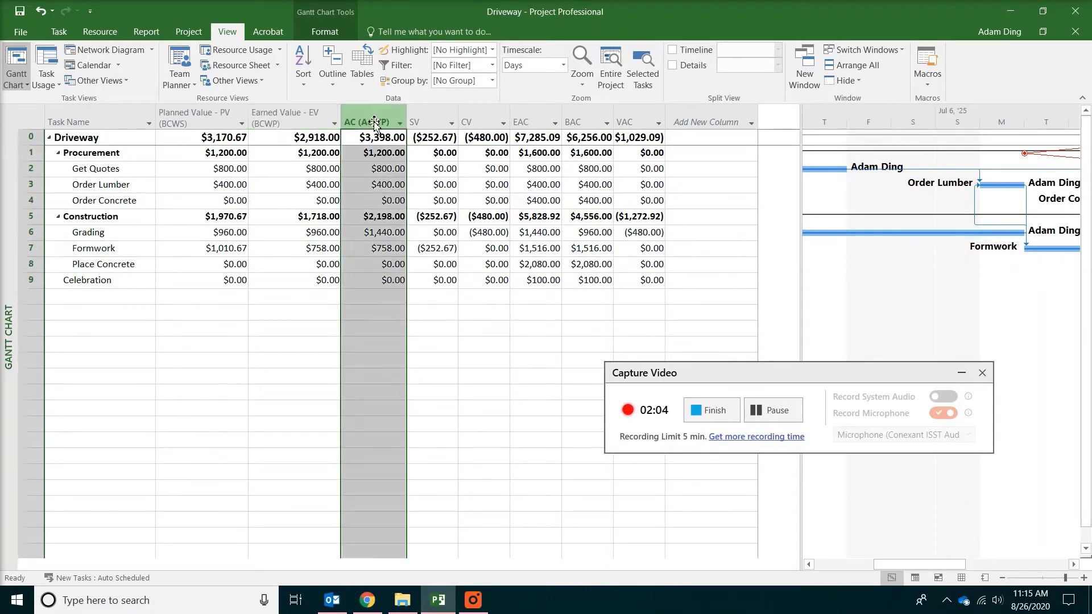
{"action": "left_click", "coordinate": [397, 251]}
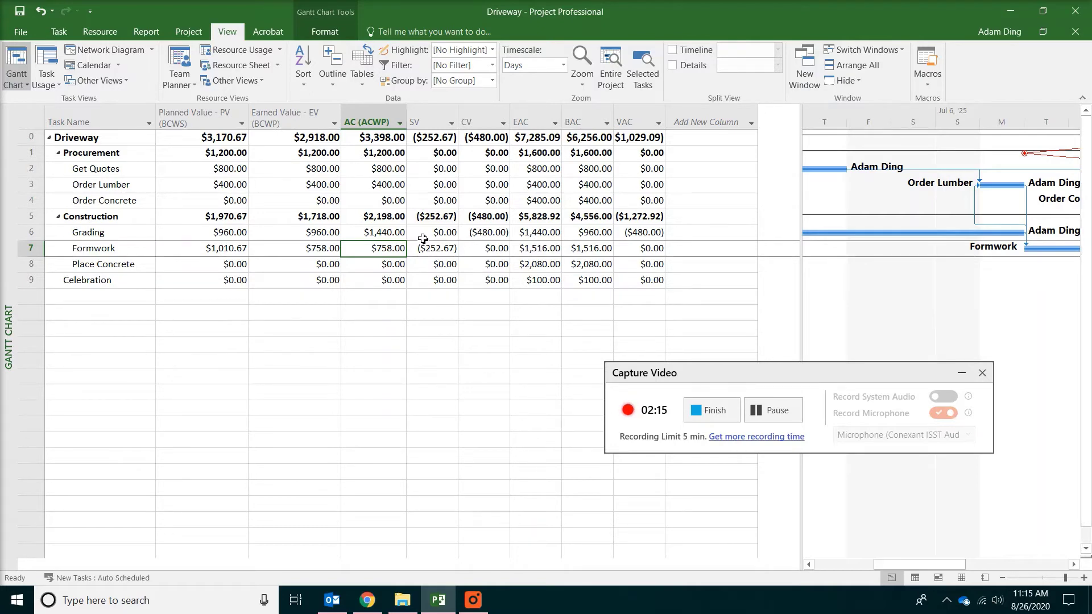
{"action": "left_click", "coordinate": [140, 250]}
{"action": "left_click", "coordinate": [380, 248]}
{"action": "left_click", "coordinate": [306, 253]}
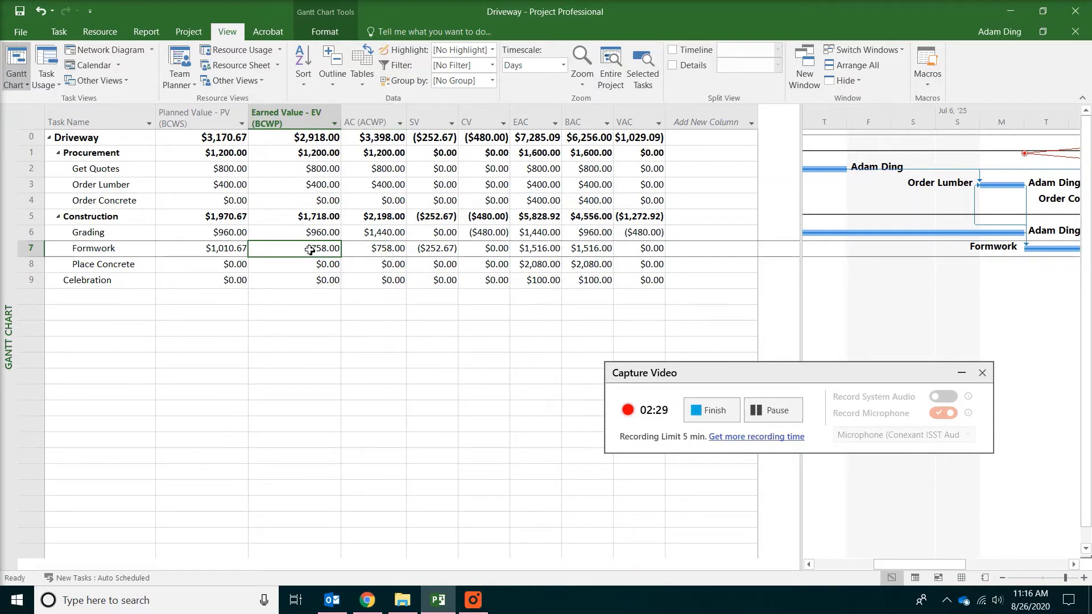
{"action": "left_click", "coordinate": [373, 248]}
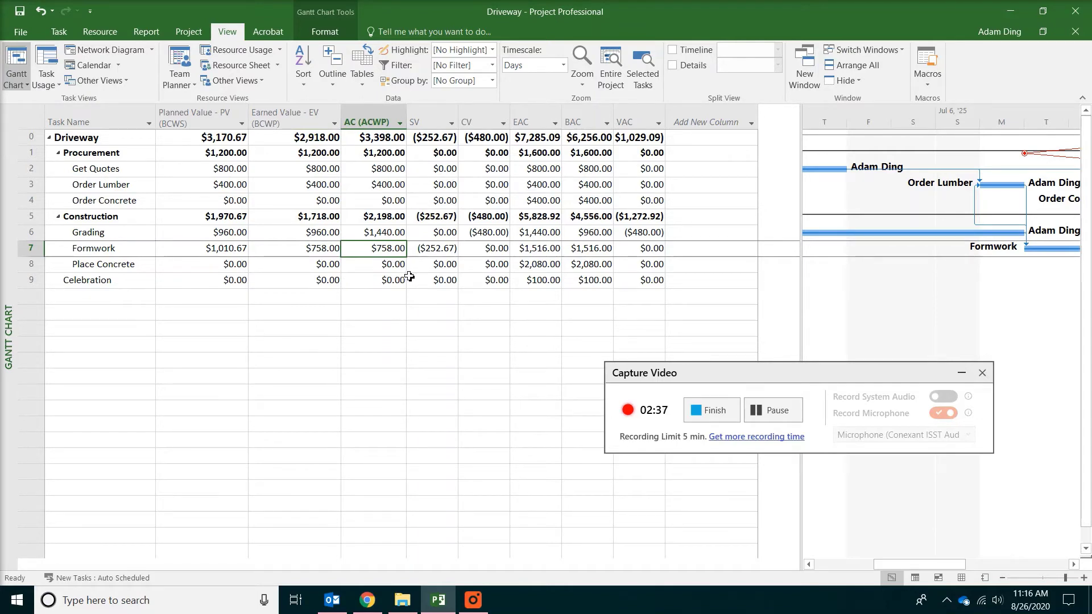
{"action": "left_click", "coordinate": [530, 251]}
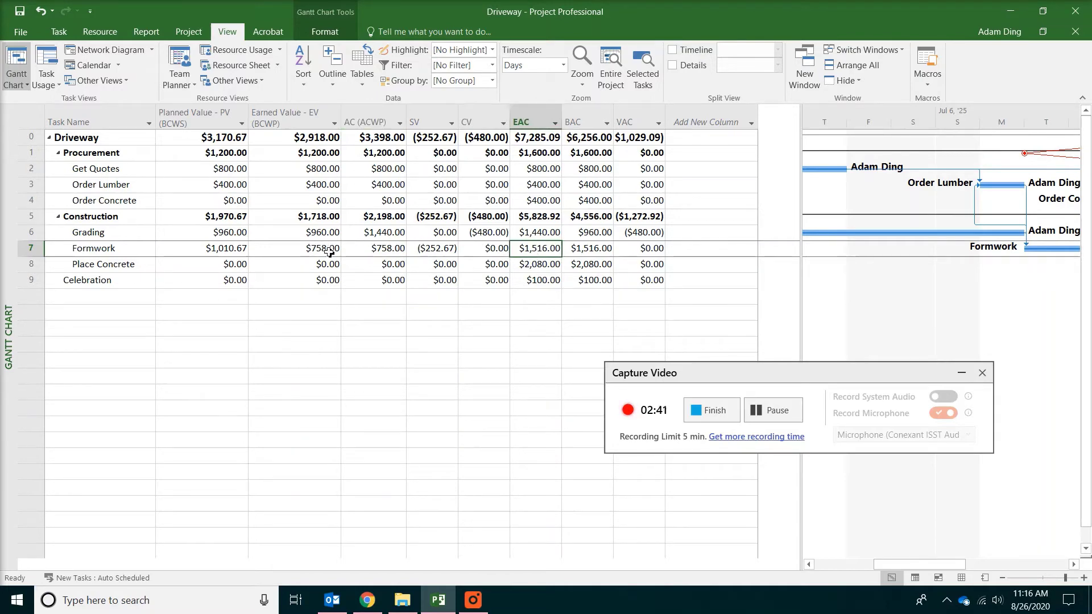
{"action": "left_click", "coordinate": [377, 250]}
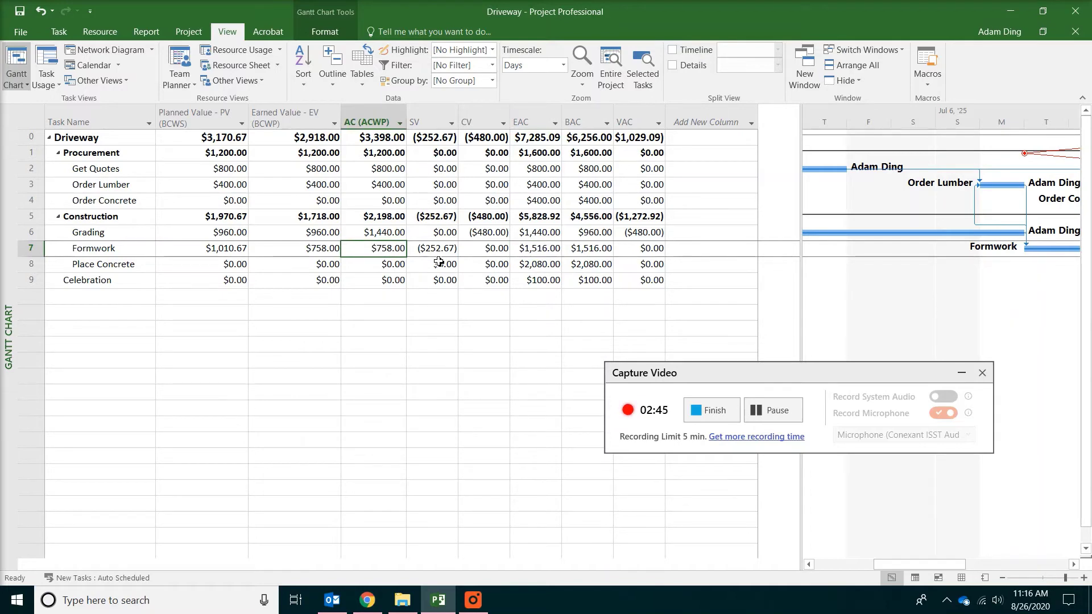
{"action": "left_click", "coordinate": [438, 116]}
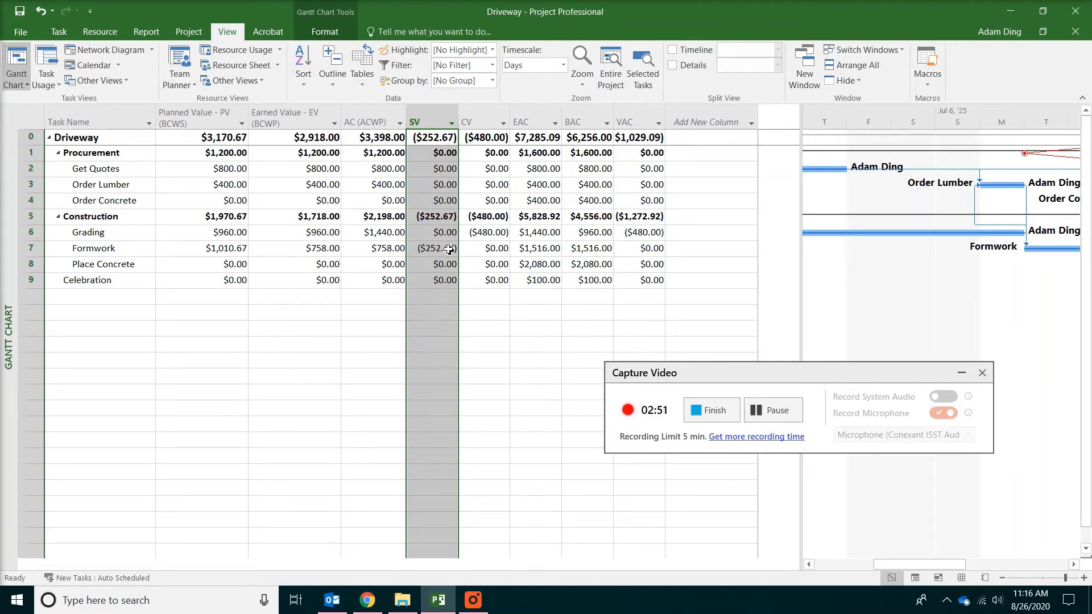
{"action": "left_click", "coordinate": [454, 251]}
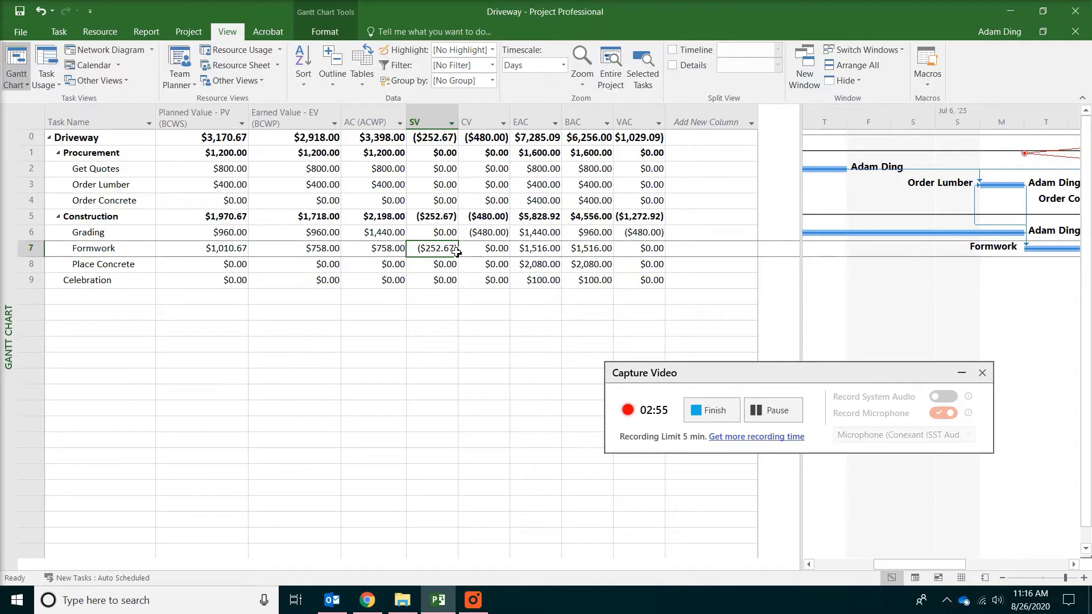
{"action": "left_click", "coordinate": [225, 253]}
{"action": "left_click", "coordinate": [298, 249]}
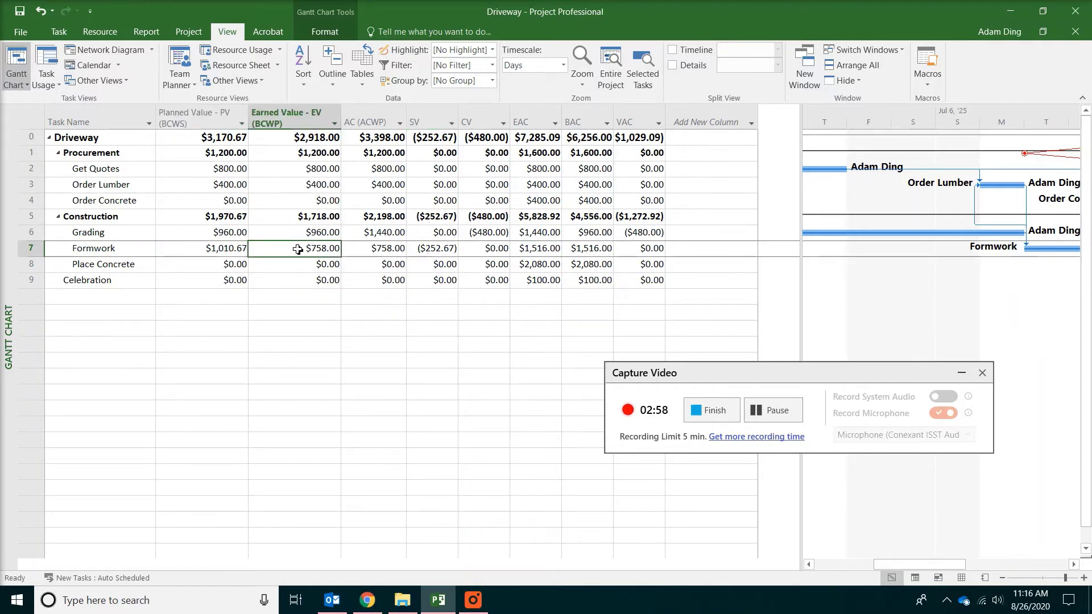
{"action": "left_click", "coordinate": [437, 250]}
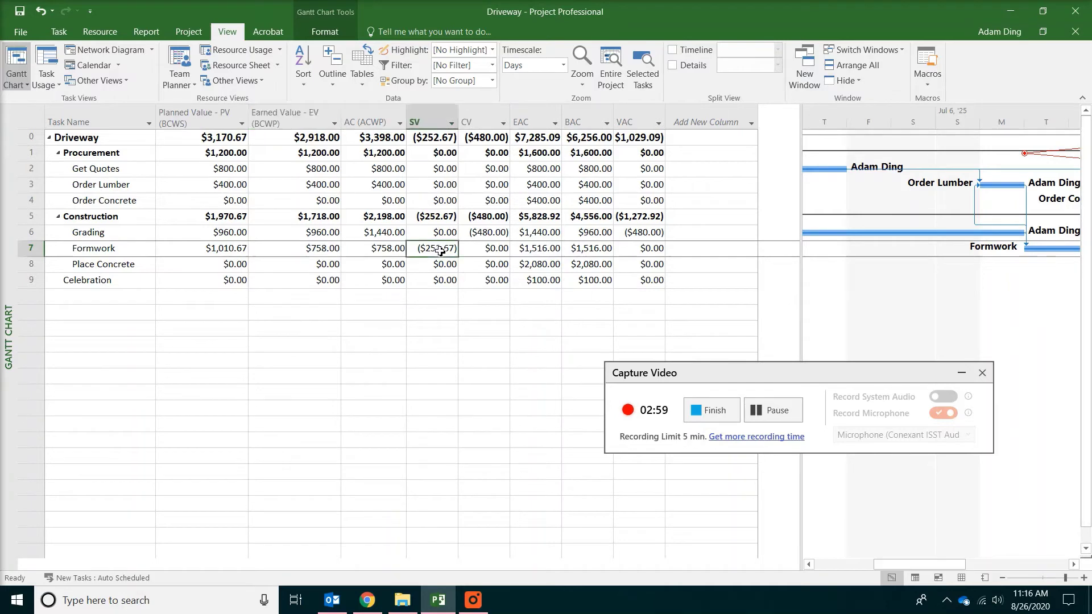
{"action": "left_click", "coordinate": [428, 122]}
{"action": "left_click", "coordinate": [436, 252]}
{"action": "left_click", "coordinate": [94, 252]}
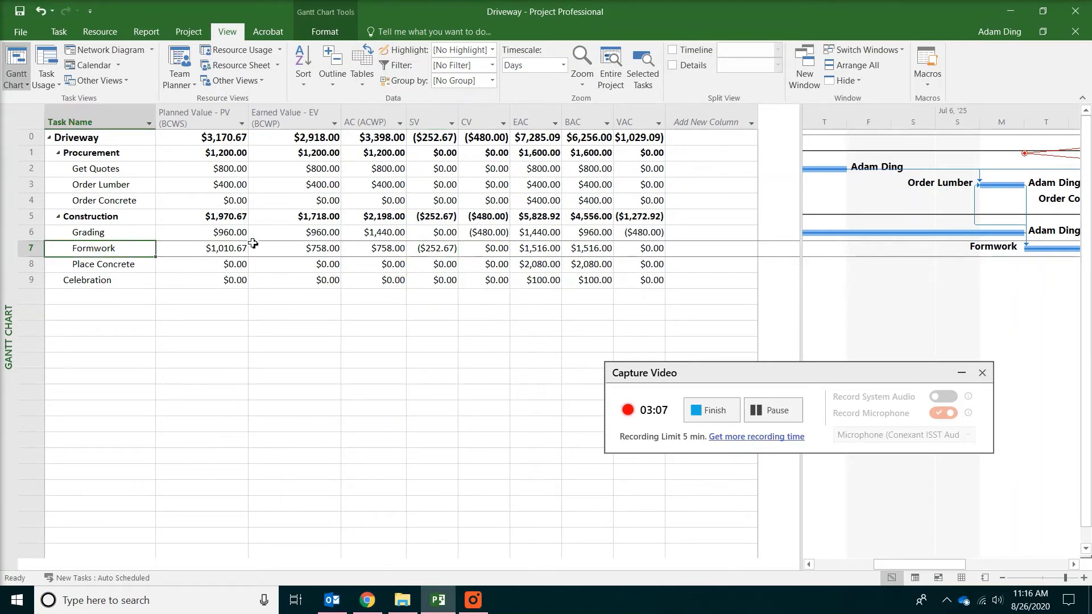
{"action": "left_click", "coordinate": [424, 248]}
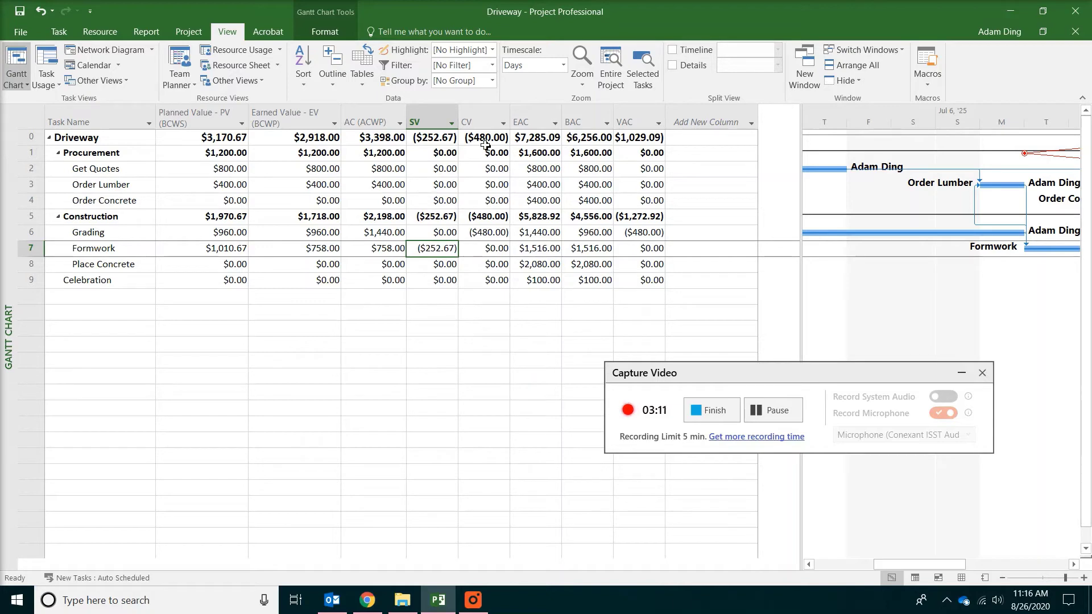
{"action": "left_click", "coordinate": [485, 121]}
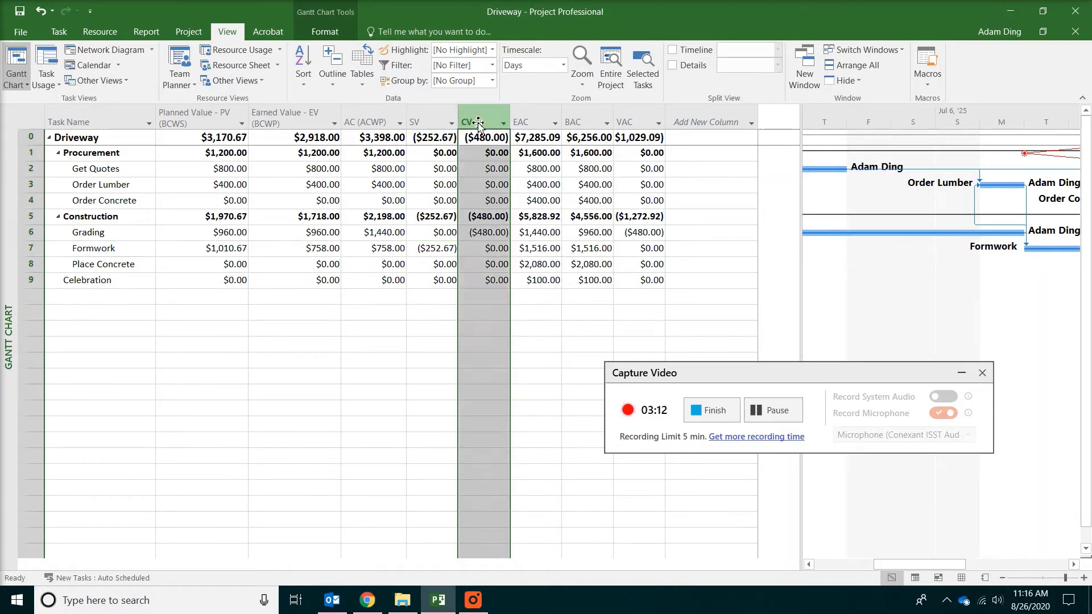
{"action": "left_click", "coordinate": [500, 235]}
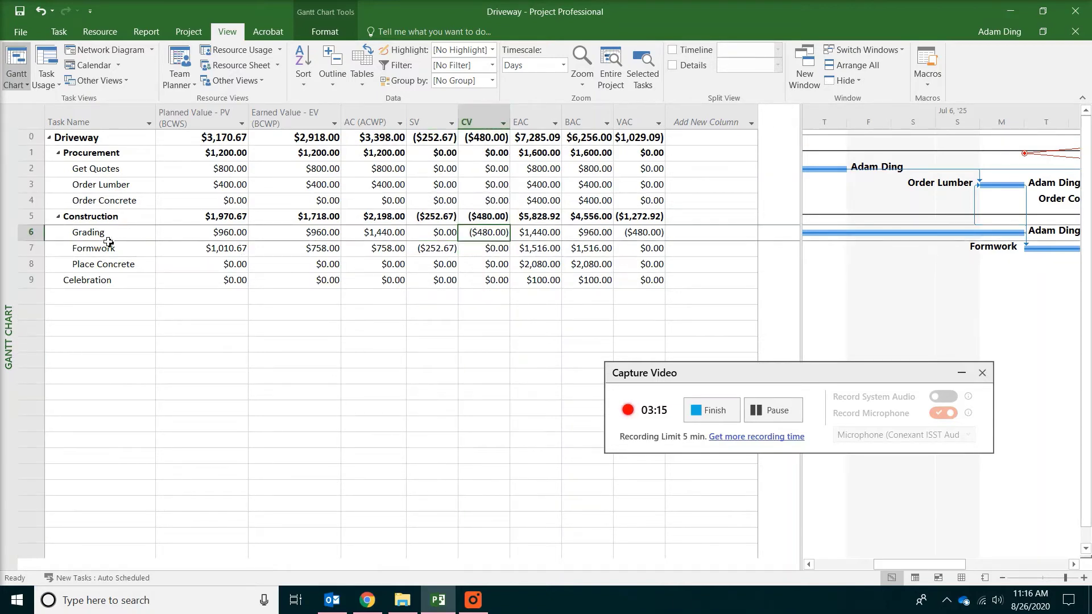
{"action": "left_click", "coordinate": [136, 233]}
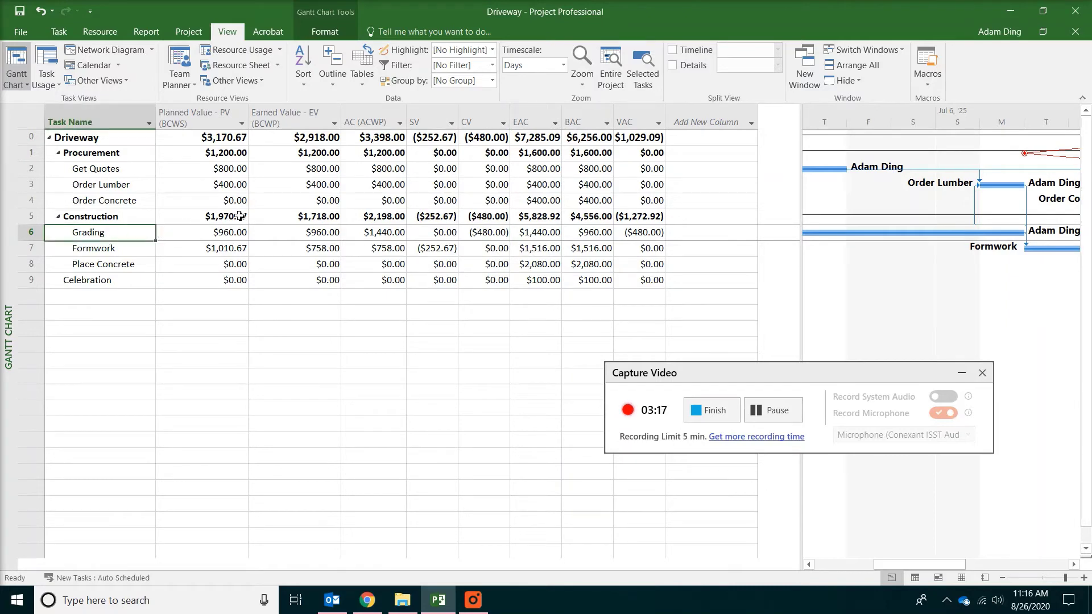
{"action": "left_click", "coordinate": [484, 232]}
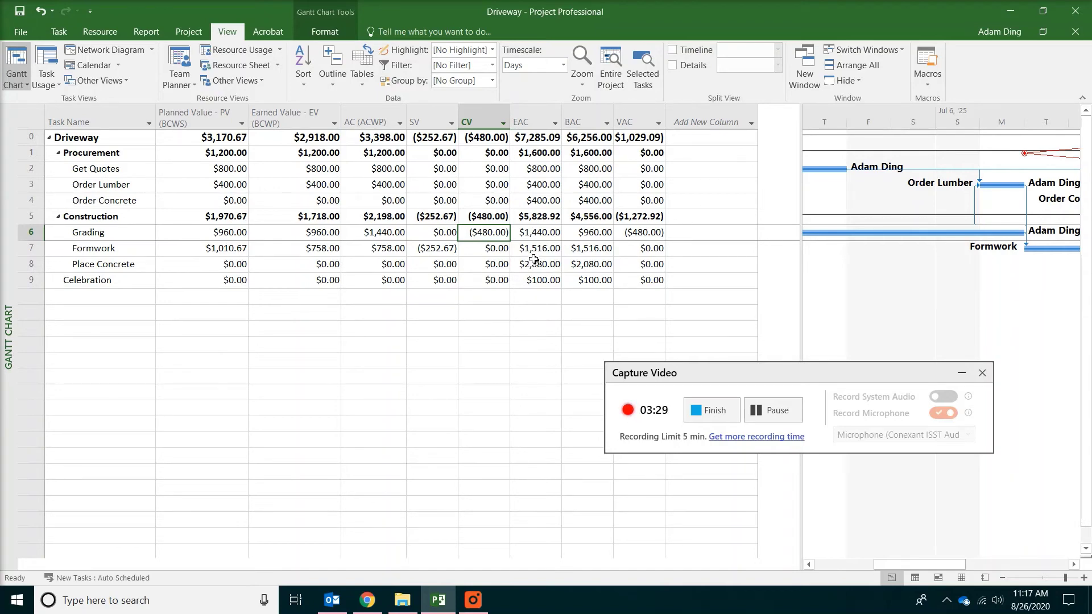
{"action": "left_click", "coordinate": [124, 234]}
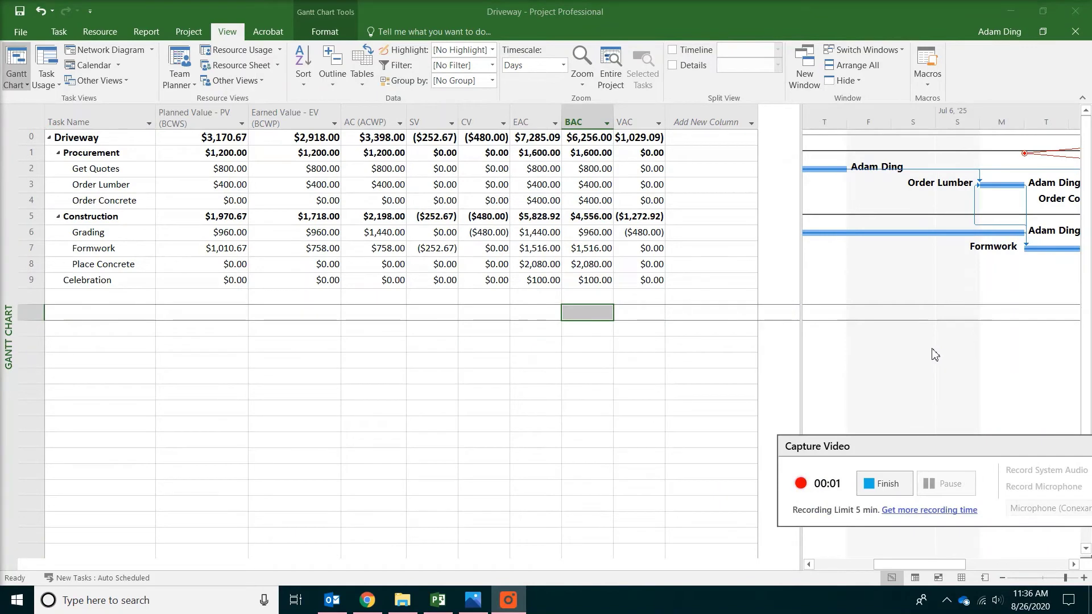
{"action": "left_click", "coordinate": [536, 119]}
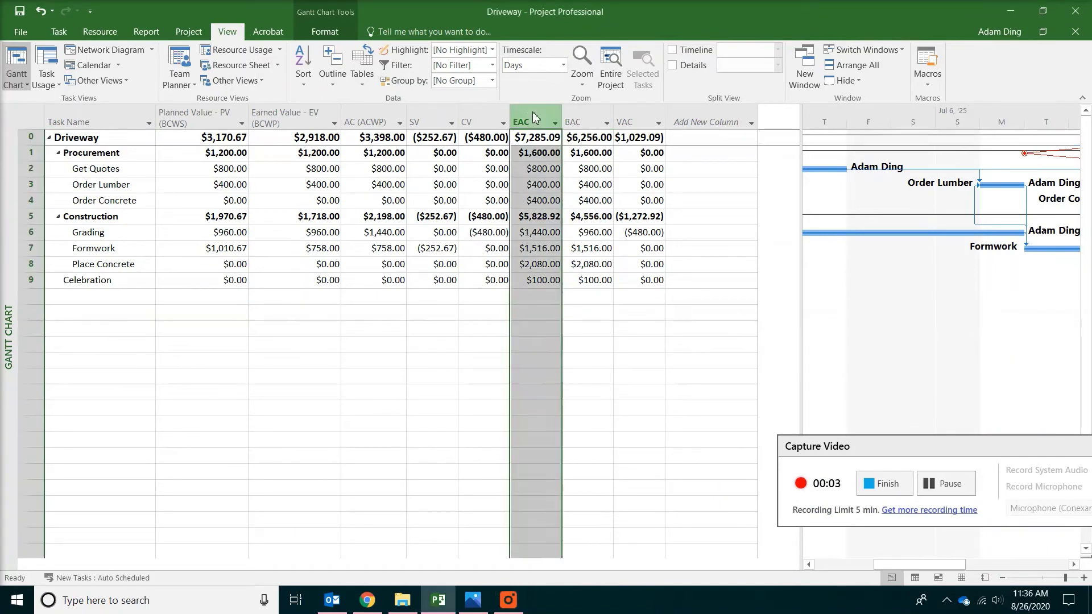
{"action": "left_click", "coordinate": [589, 118]}
{"action": "left_click", "coordinate": [638, 118]}
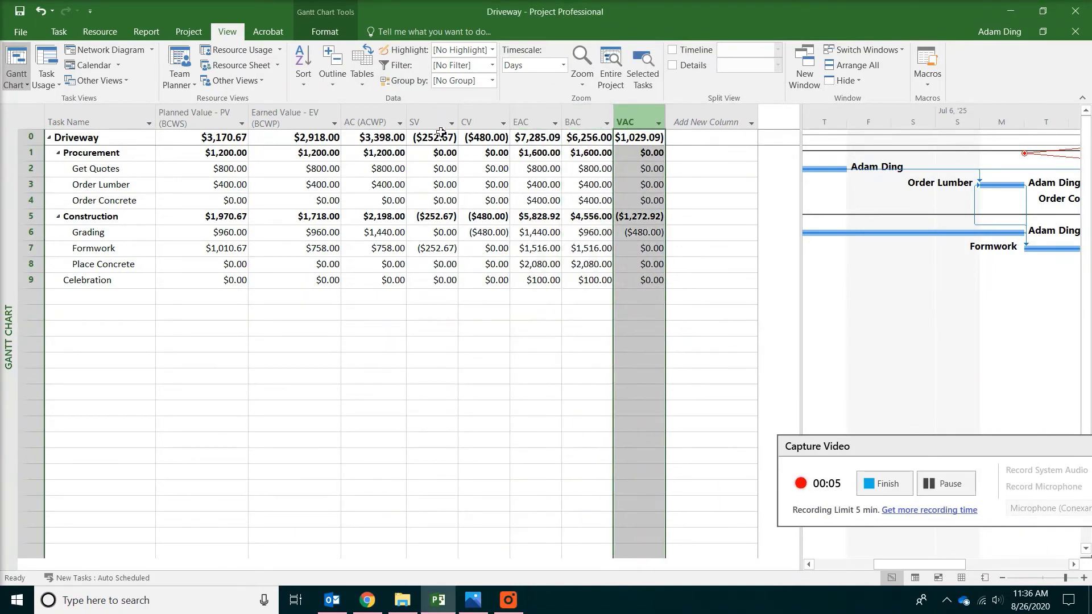
{"action": "left_click", "coordinate": [32, 138]}
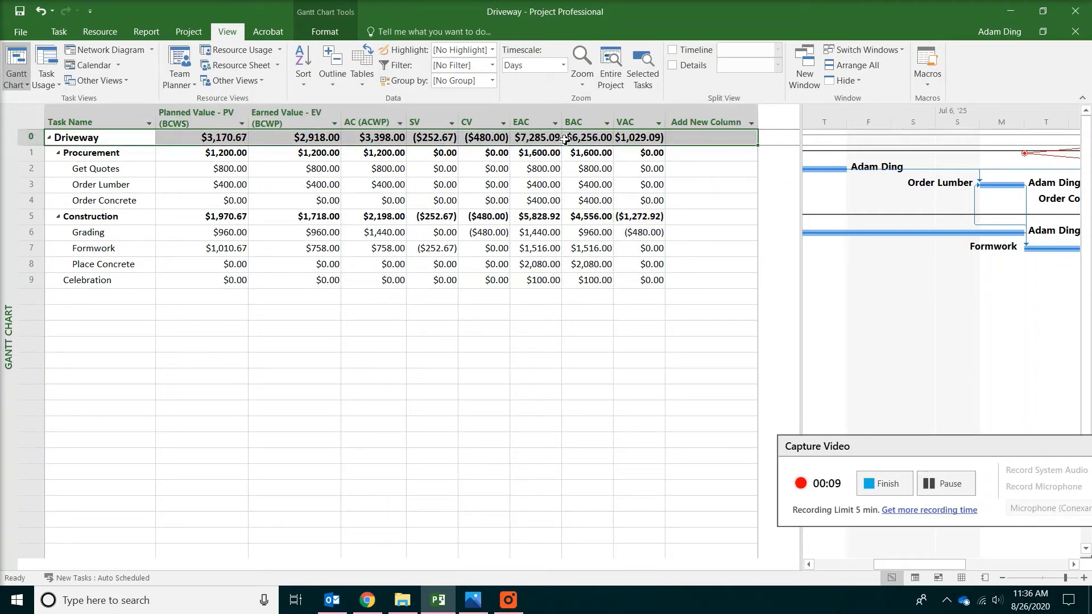
{"action": "left_click", "coordinate": [526, 141]}
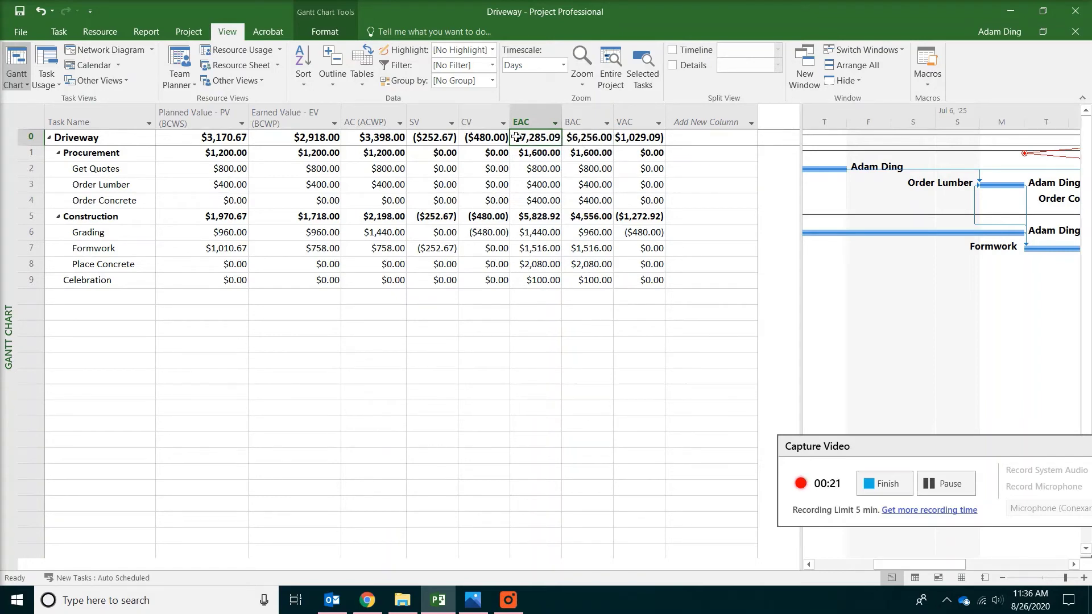
{"action": "left_click", "coordinate": [111, 141]}
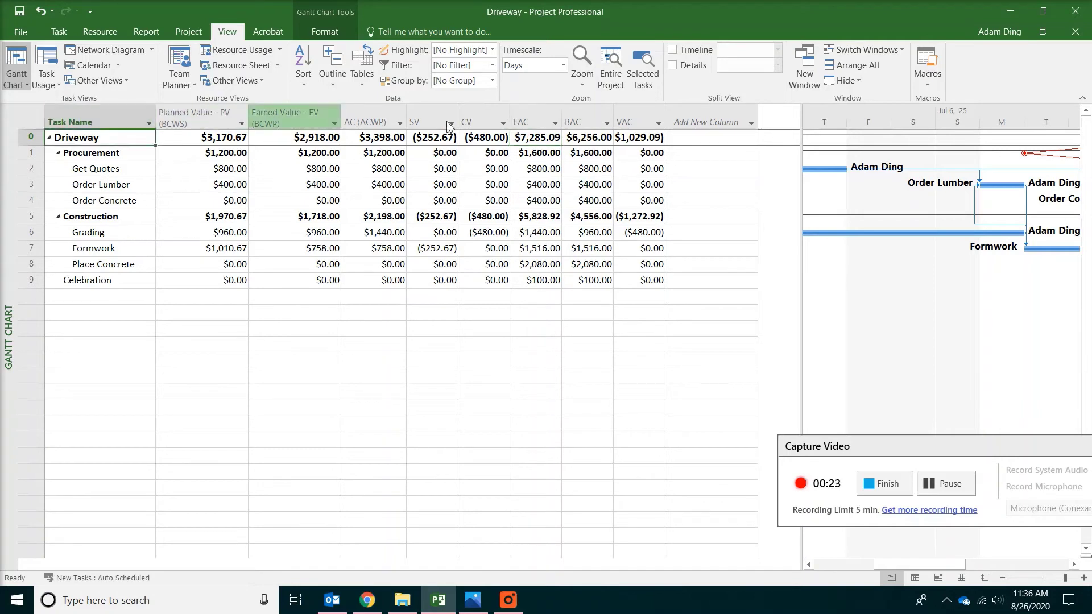
{"action": "left_click", "coordinate": [537, 138]}
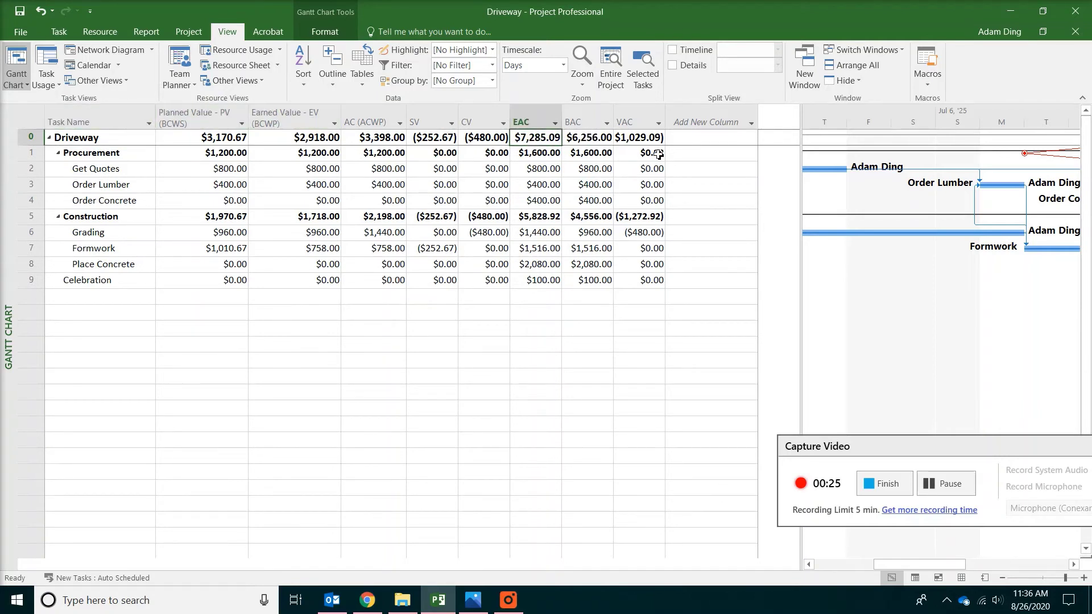
{"action": "left_click", "coordinate": [583, 136]}
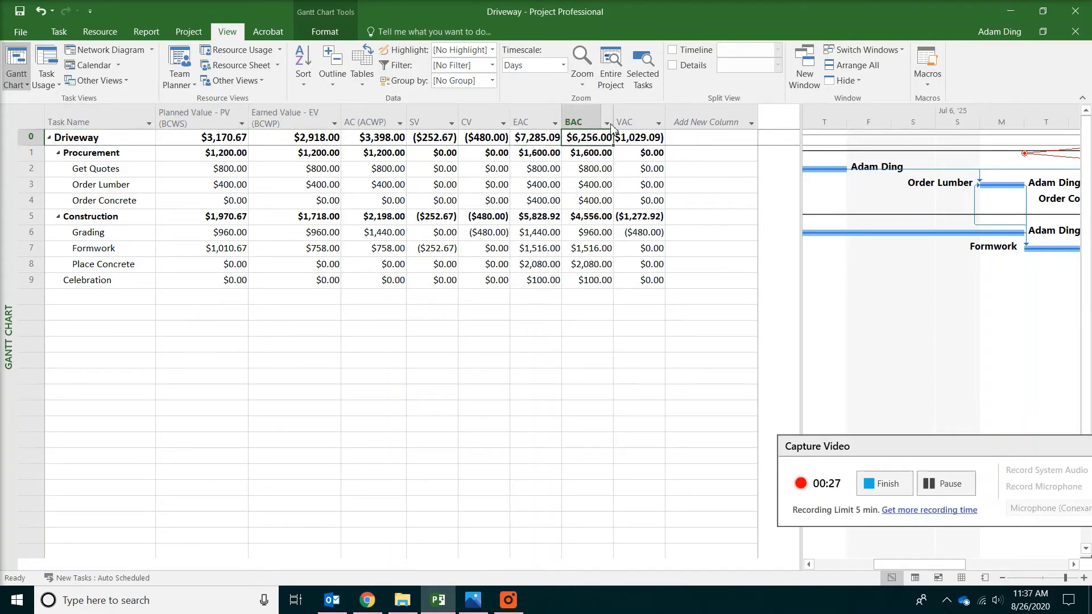
{"action": "mouse_move", "coordinate": [611, 129]}
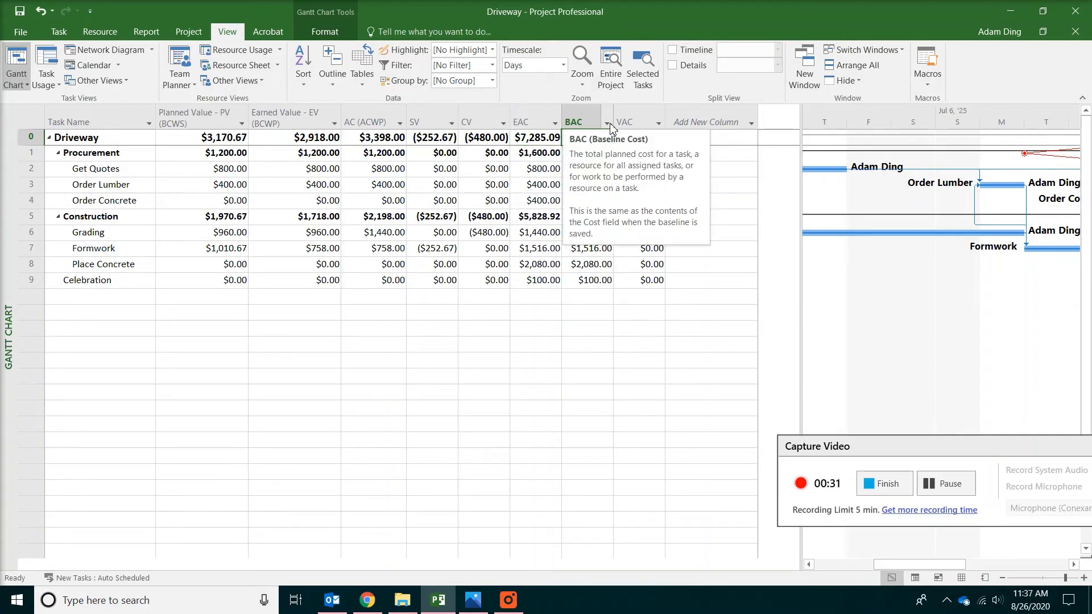
{"action": "left_click", "coordinate": [526, 140]}
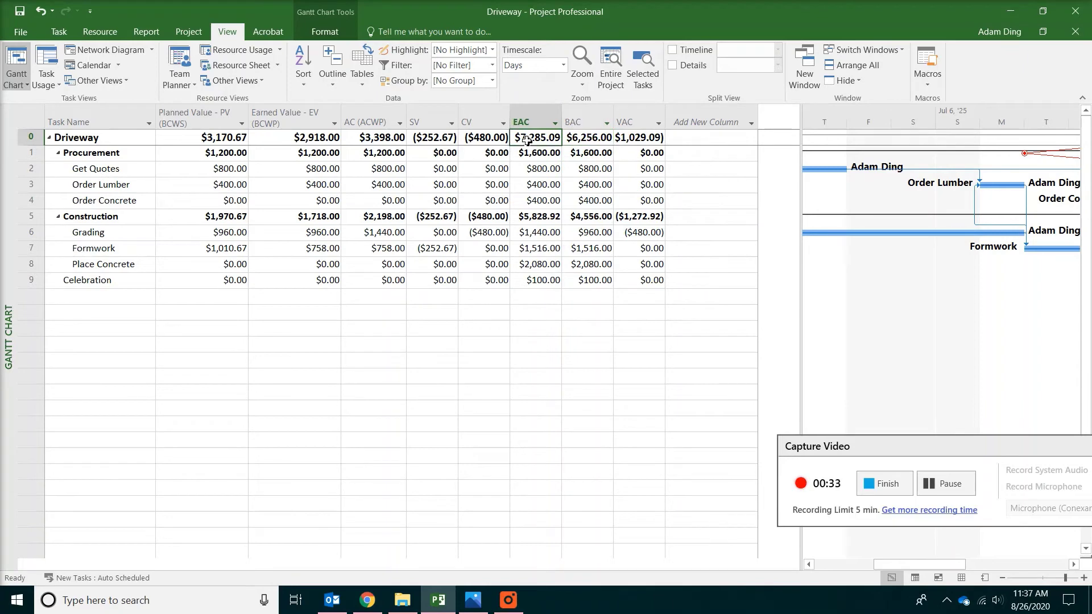
{"action": "left_click", "coordinate": [579, 138]}
{"action": "left_click", "coordinate": [635, 140]}
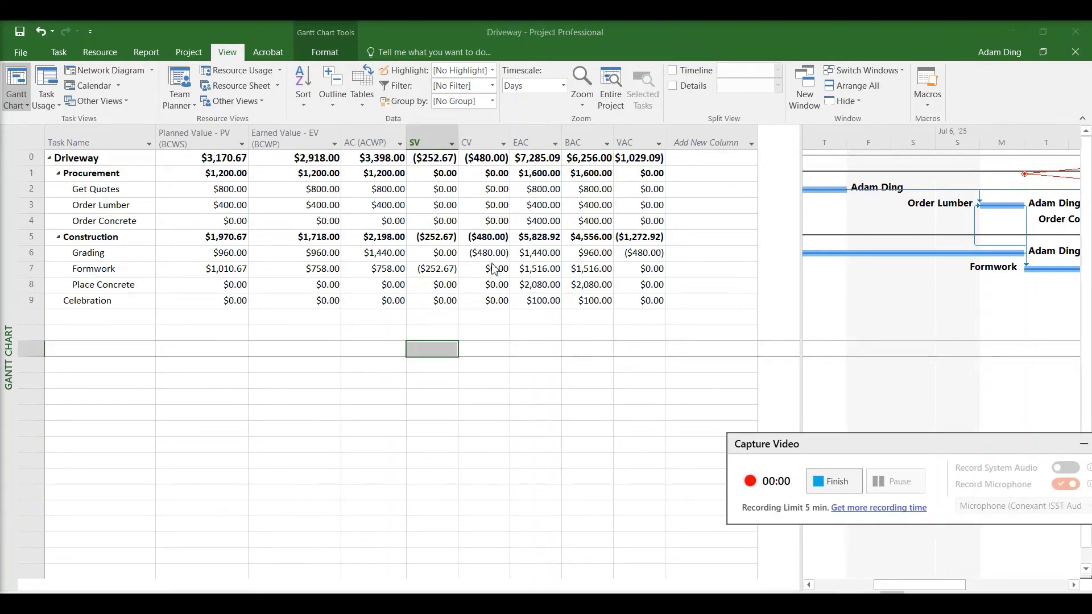
{"action": "left_click", "coordinate": [31, 252]}
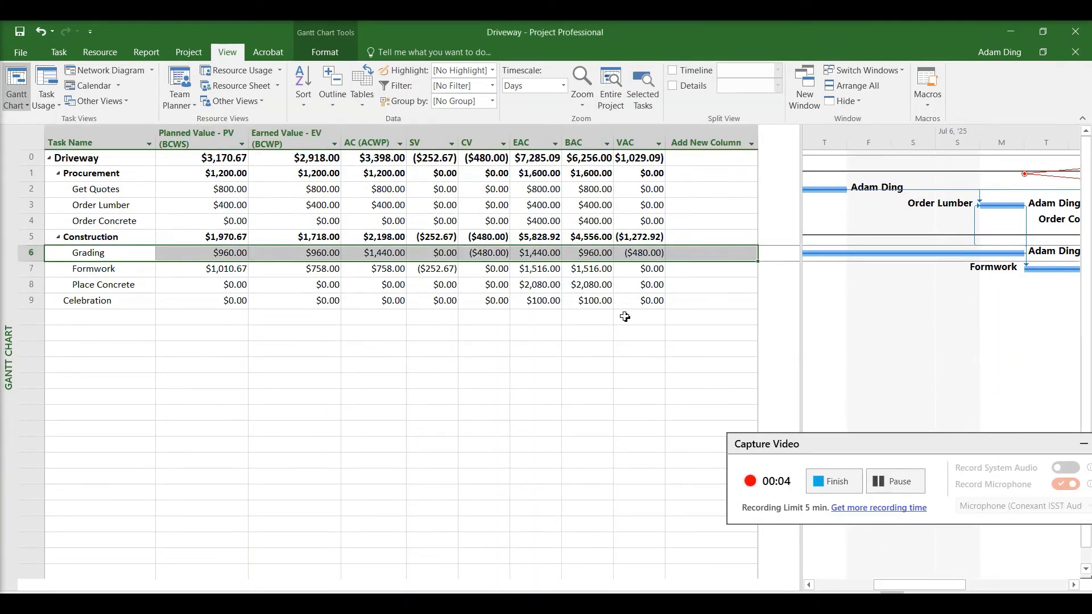
{"action": "left_click", "coordinate": [472, 255]}
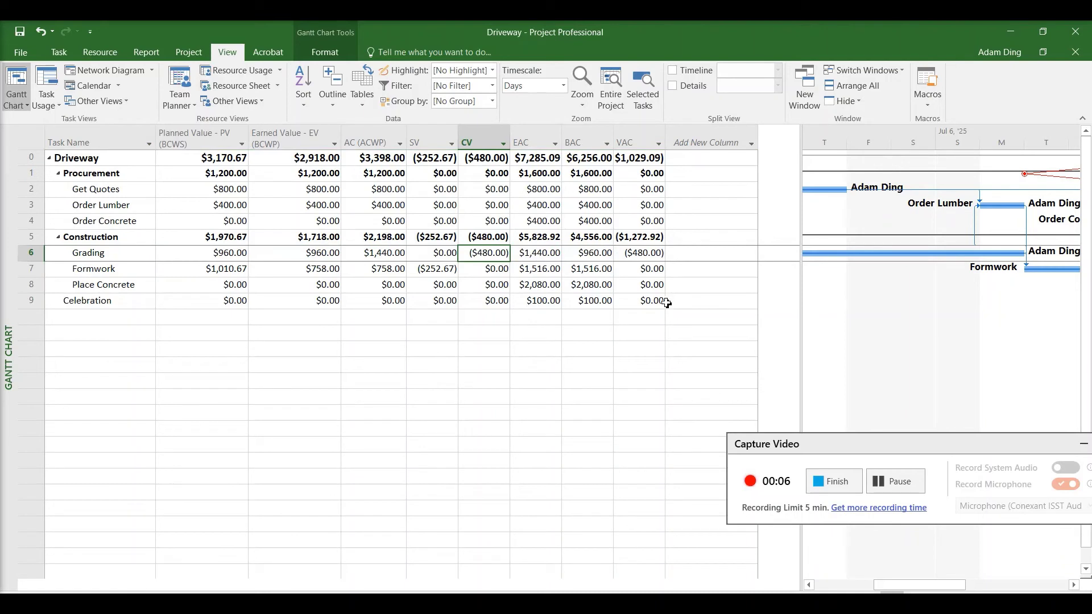
{"action": "left_click", "coordinate": [83, 256]}
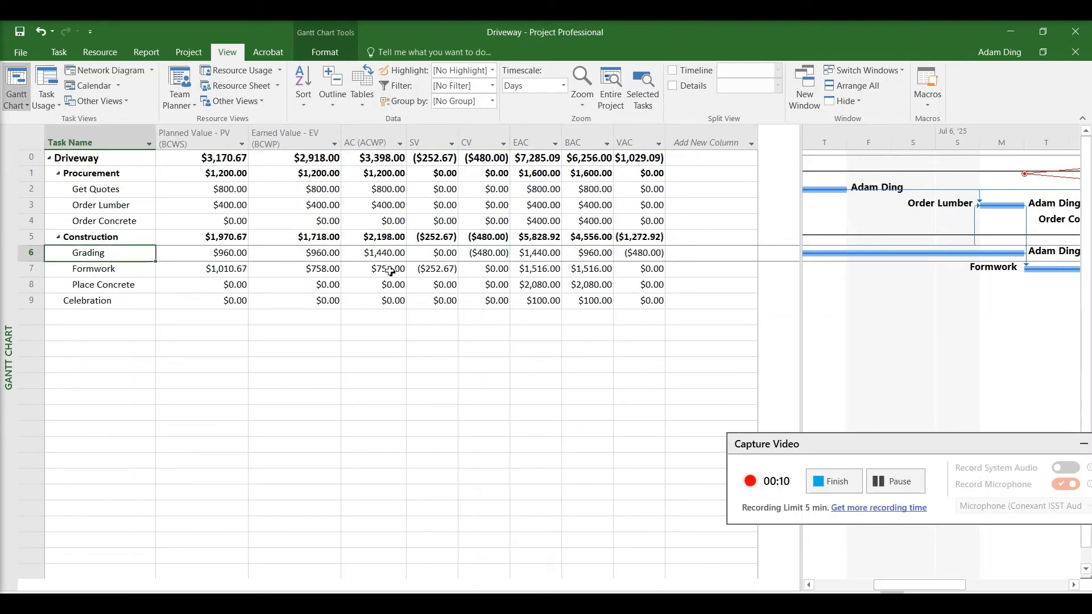
{"action": "left_click", "coordinate": [430, 276]}
{"action": "left_click", "coordinate": [101, 272]}
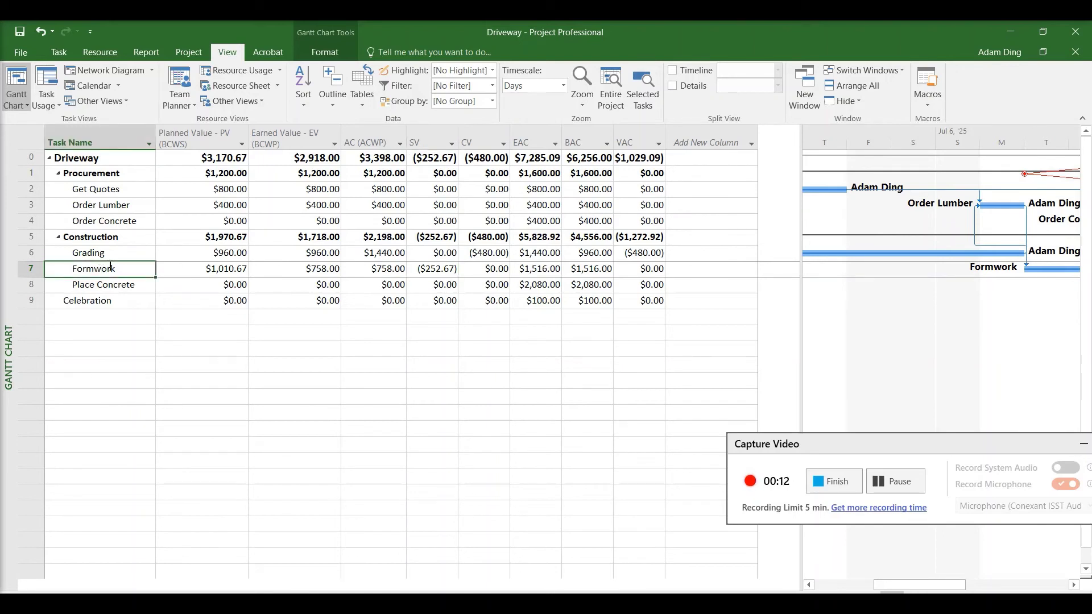
{"action": "left_click", "coordinate": [437, 274]}
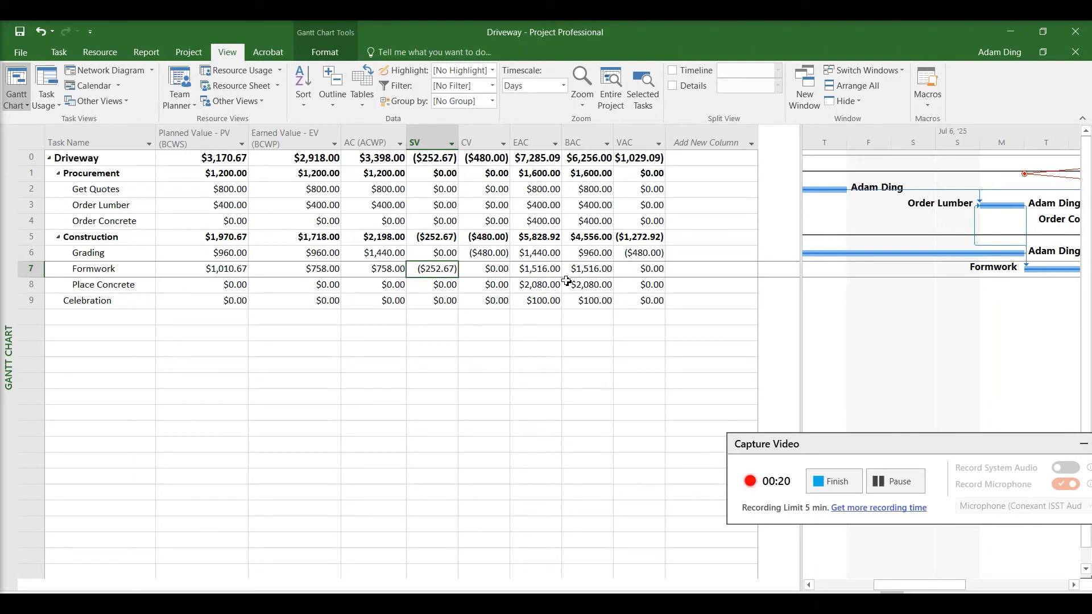
{"action": "left_click", "coordinate": [118, 270]}
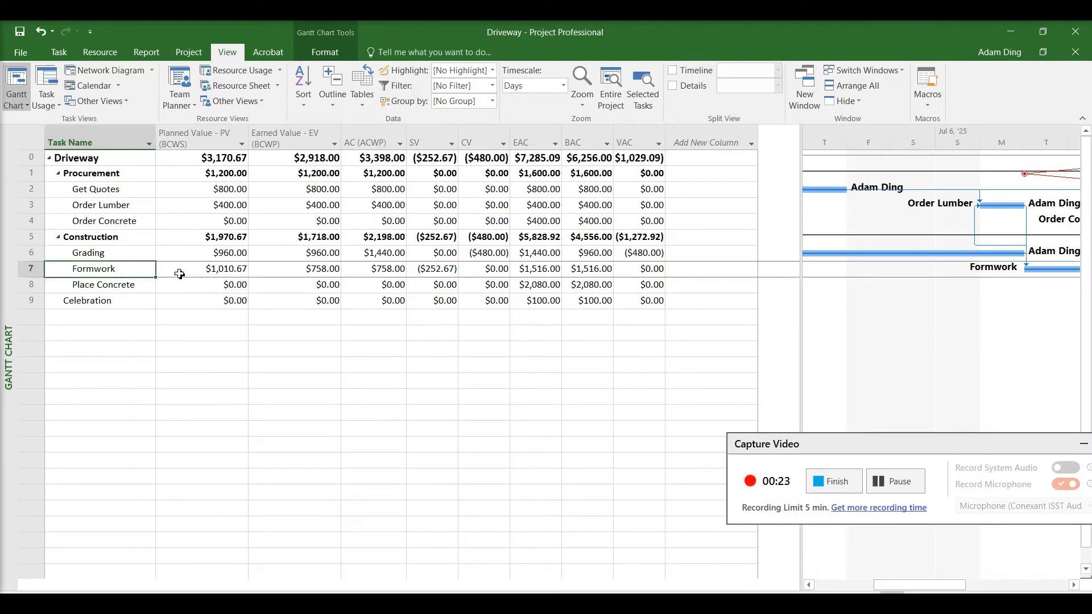
{"action": "left_click", "coordinate": [942, 483]}
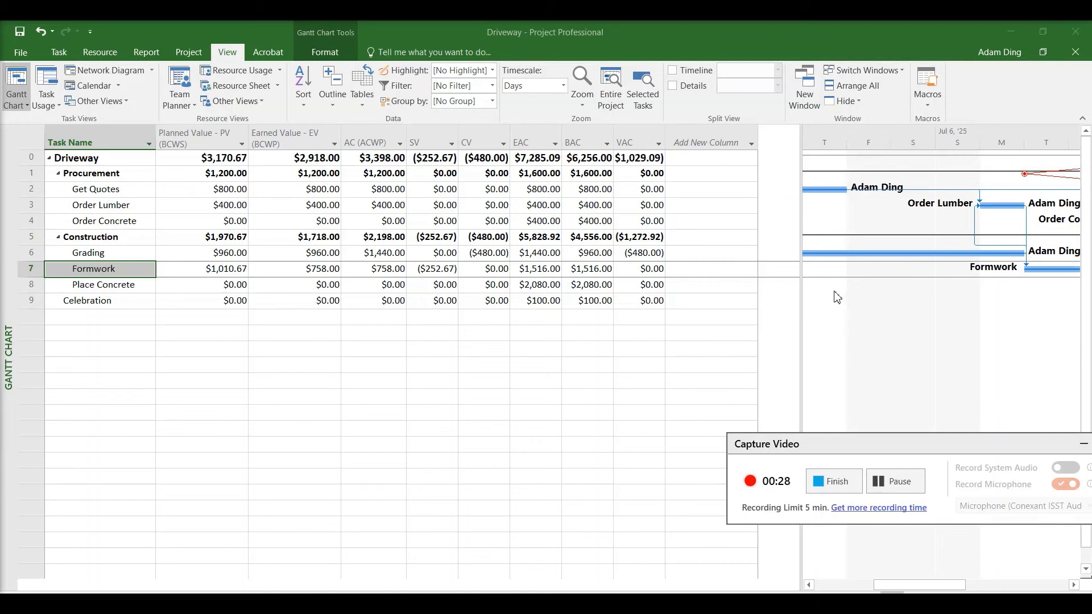
- Open the Project Overview dashboard showing 77% complete, with Construction at 64%
{"action": "left_click", "coordinate": [149, 59]}
{"action": "left_click", "coordinate": [150, 52]}
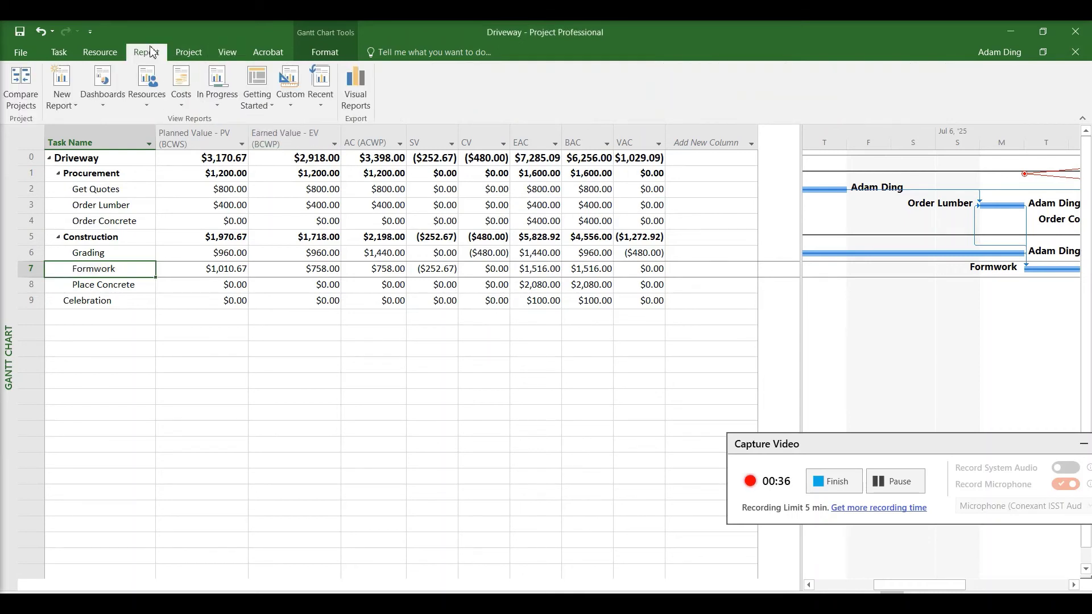
{"action": "left_click", "coordinate": [103, 108]}
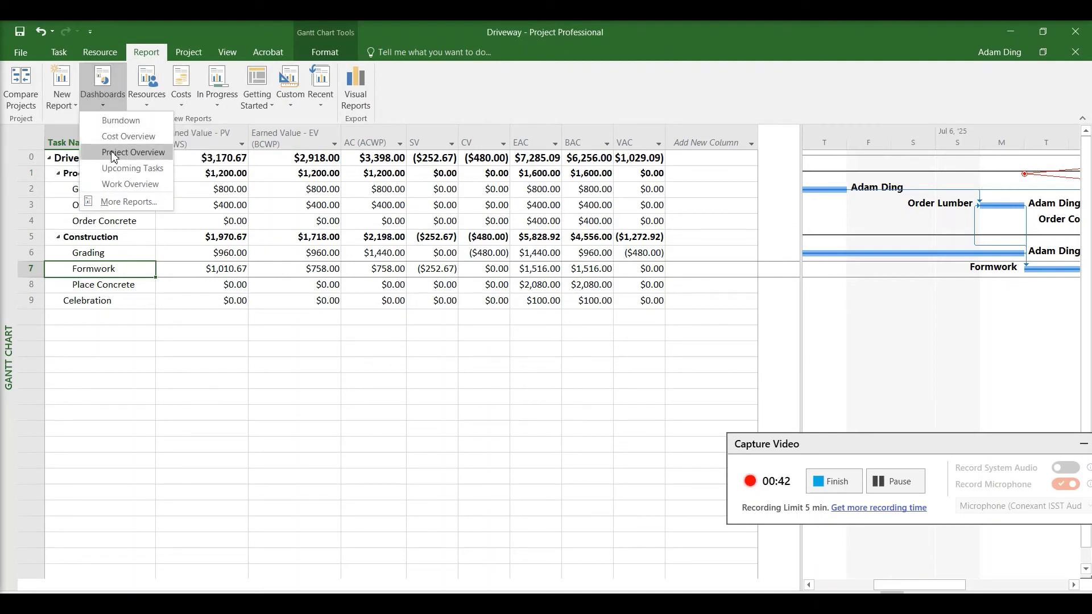
{"action": "left_click", "coordinate": [114, 154]}
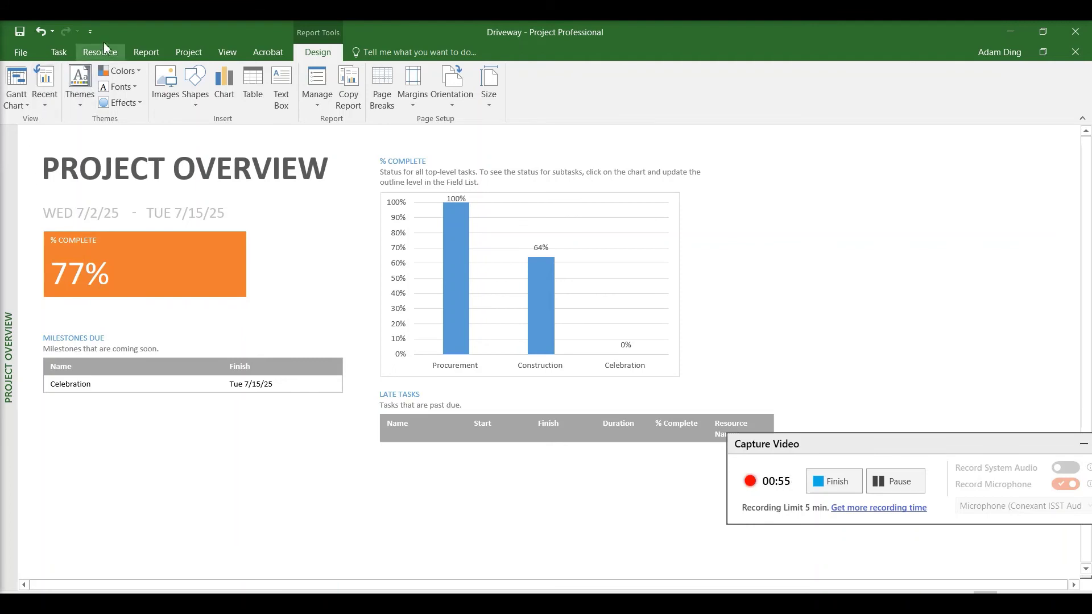
{"action": "left_click", "coordinate": [151, 56]}
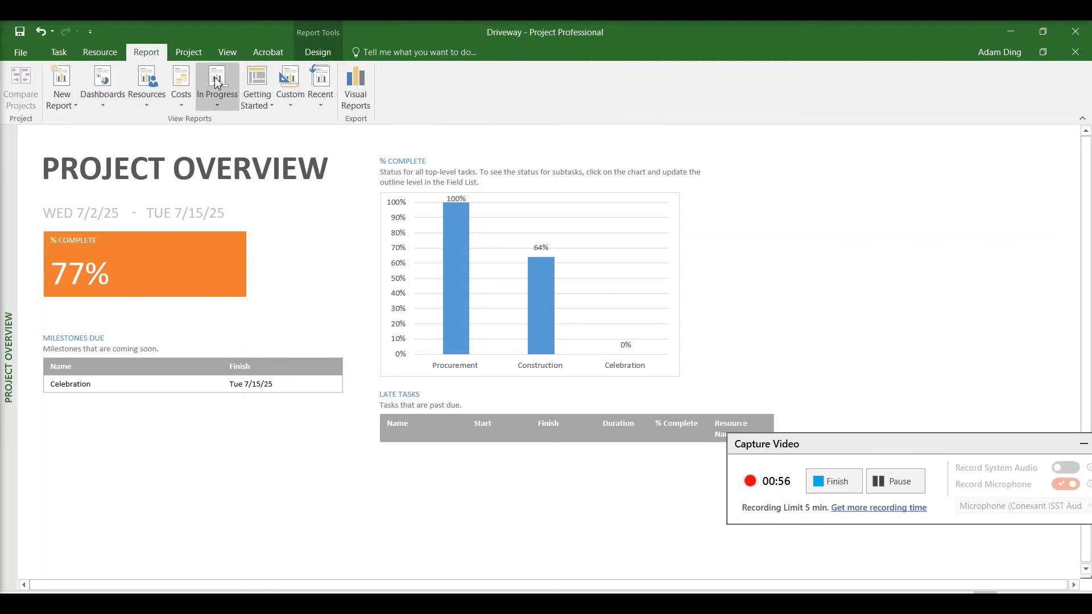
{"action": "left_click", "coordinate": [104, 105]}
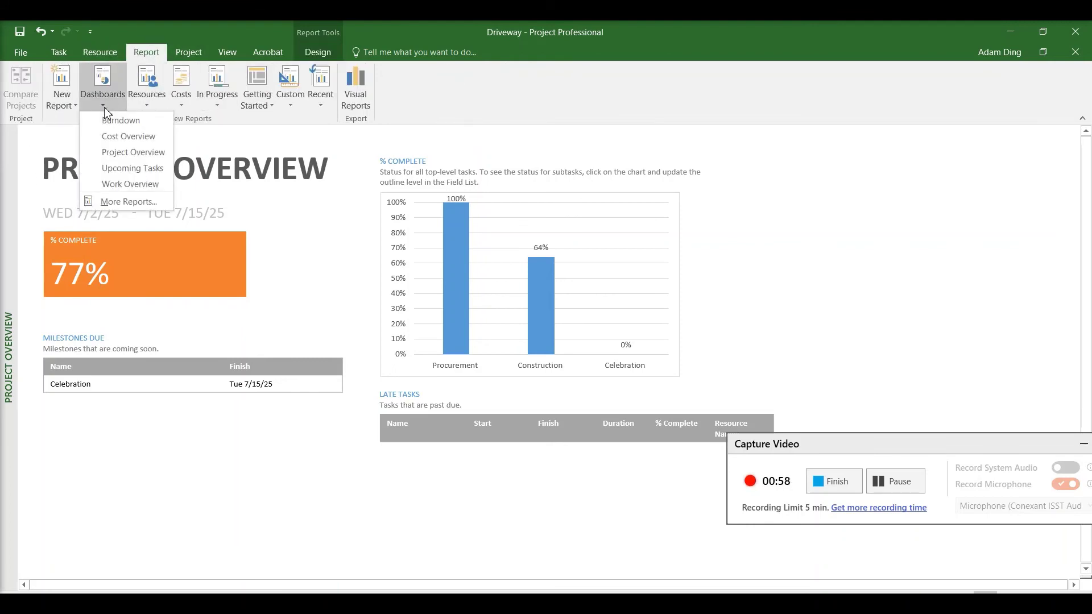
- Open the Cost Overview dashboard and scroll through its $6,736.00 cost and $2,938.00 remaining
{"action": "left_click", "coordinate": [126, 140]}
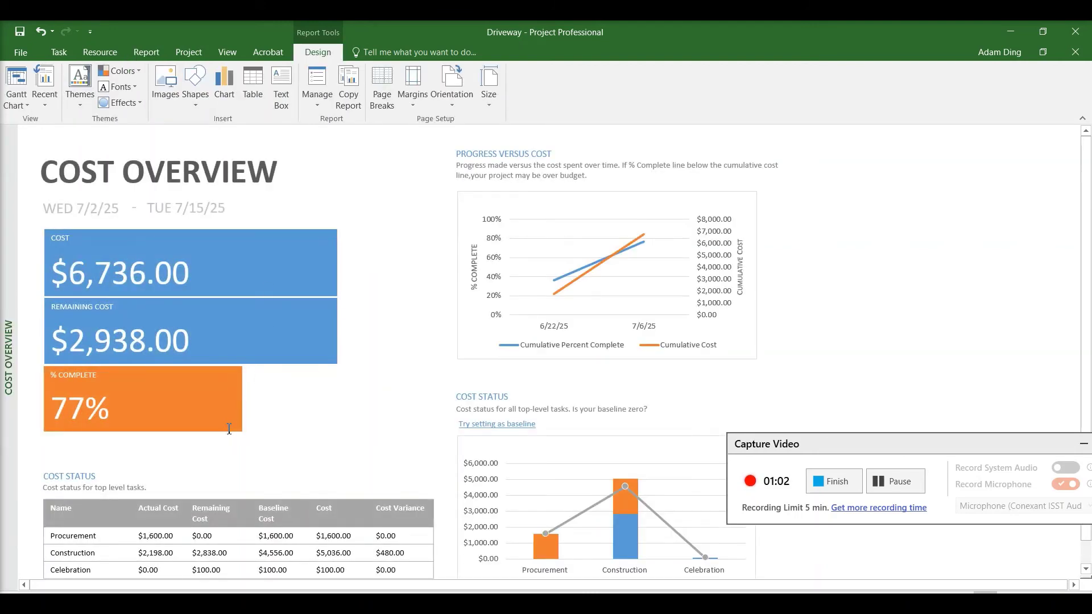
{"action": "scroll", "coordinate": [229, 429], "scroll_direction": "down", "scroll_amount": 1}
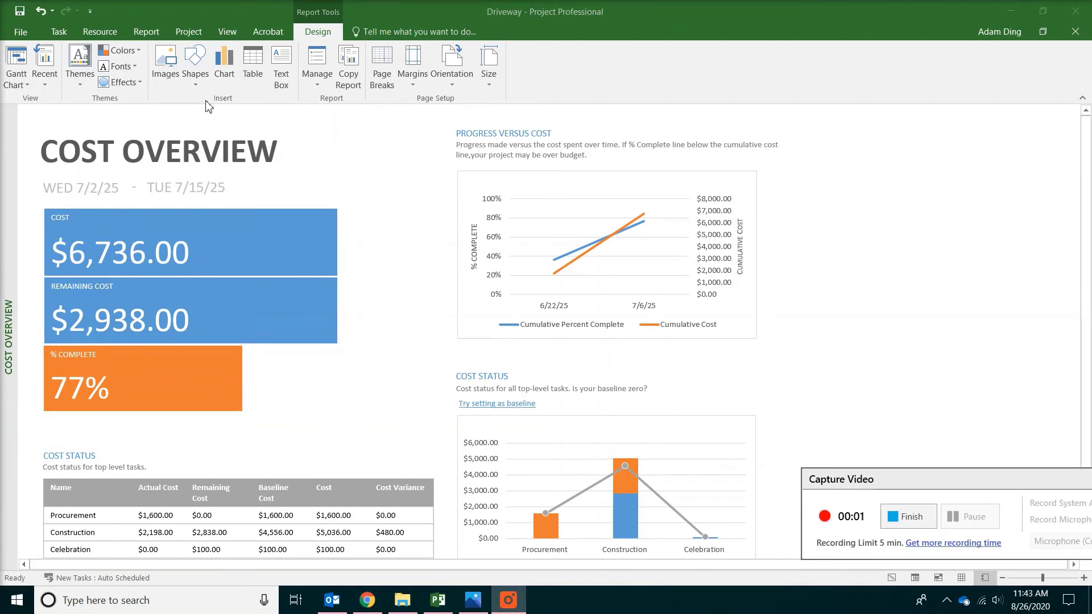
- Open the Work Overview dashboard from Report > Dashboards, showing 120 hrs actual work
{"action": "left_click", "coordinate": [145, 33]}
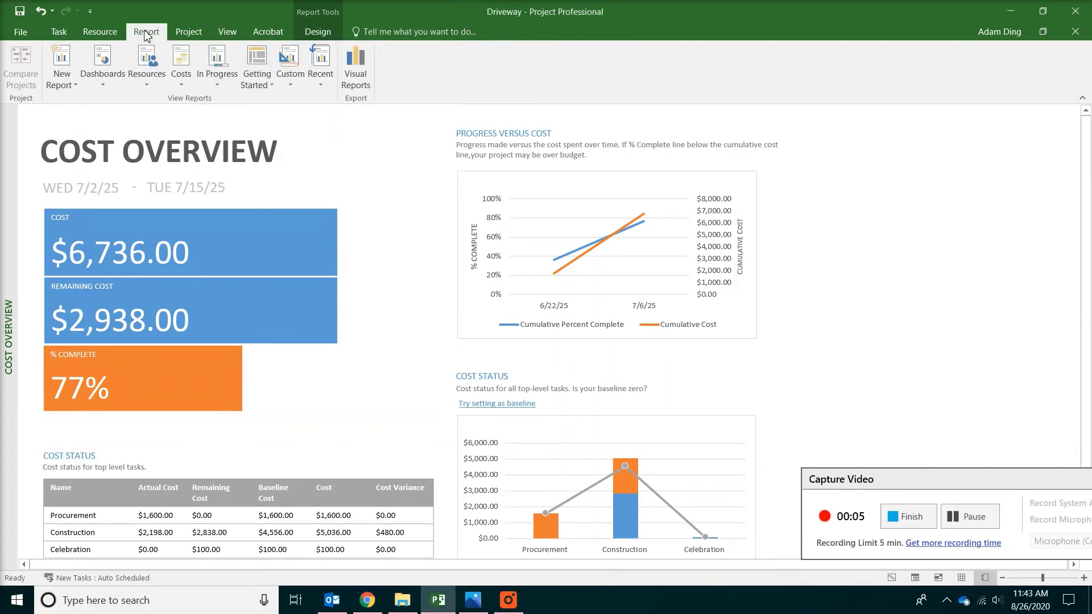
{"action": "left_click", "coordinate": [100, 91]}
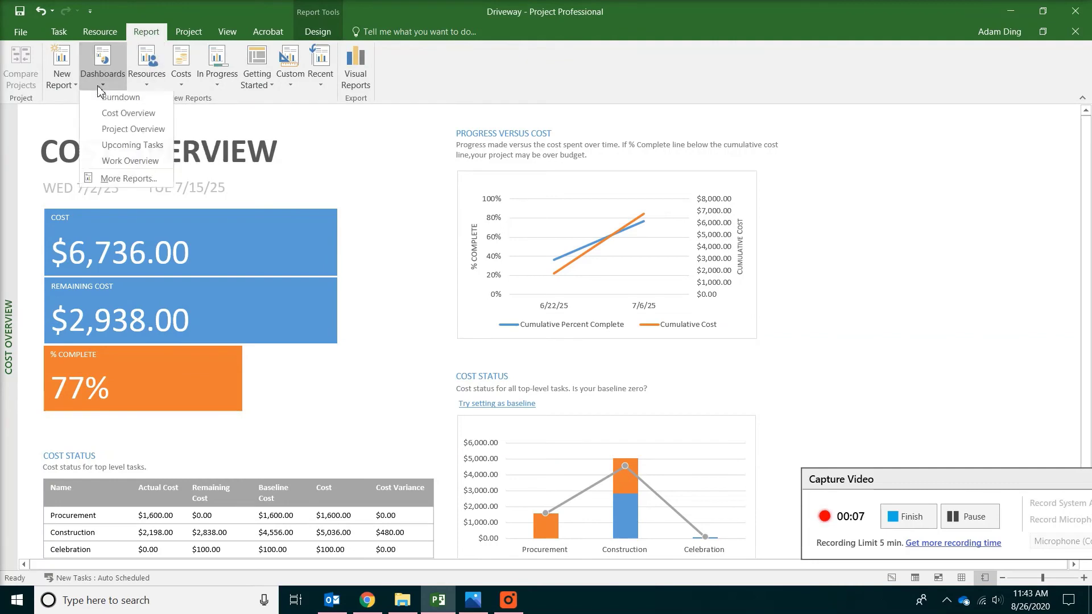
{"action": "left_click", "coordinate": [127, 165]}
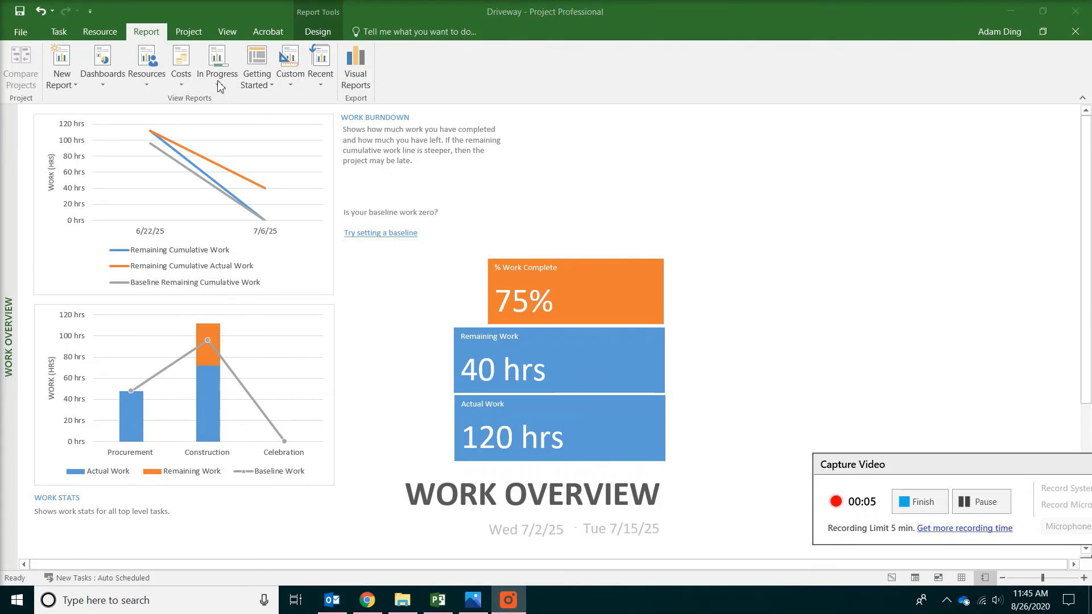
{"action": "left_click", "coordinate": [154, 90]}
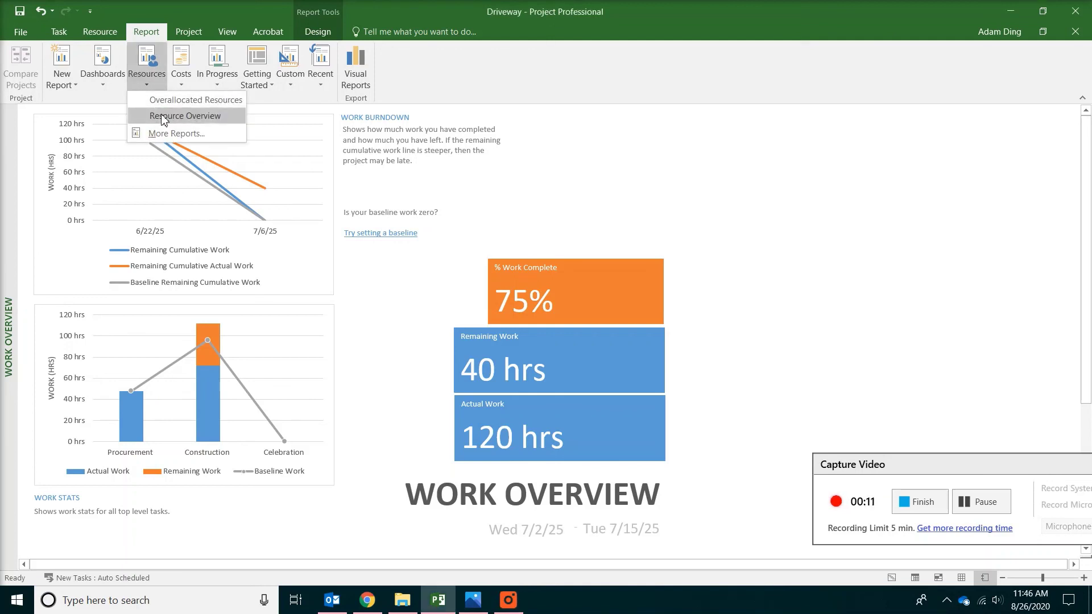
{"action": "left_click", "coordinate": [180, 83]}
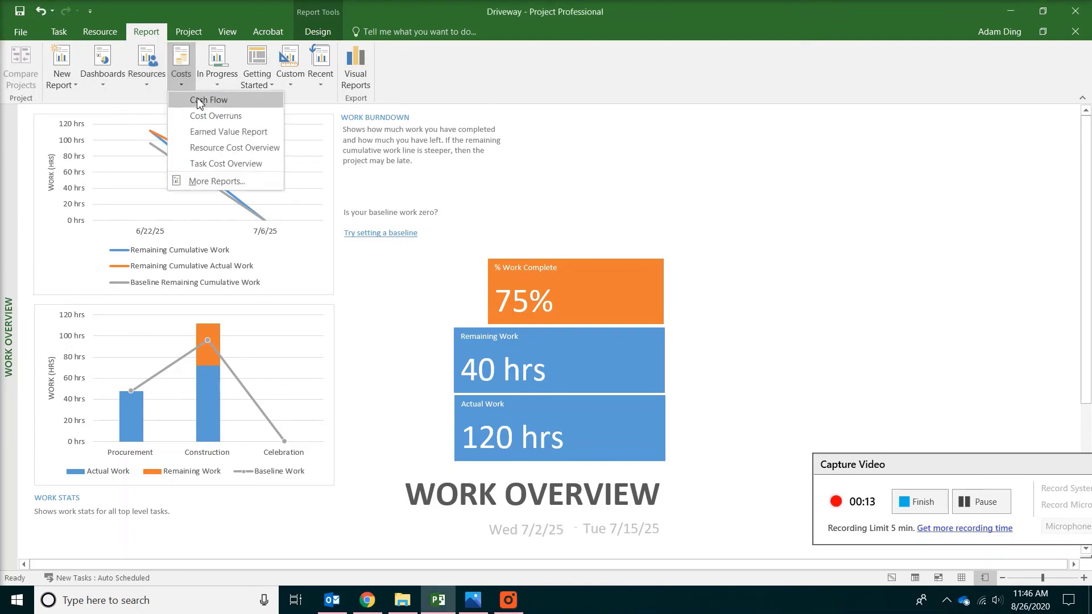
{"action": "left_click", "coordinate": [225, 87]}
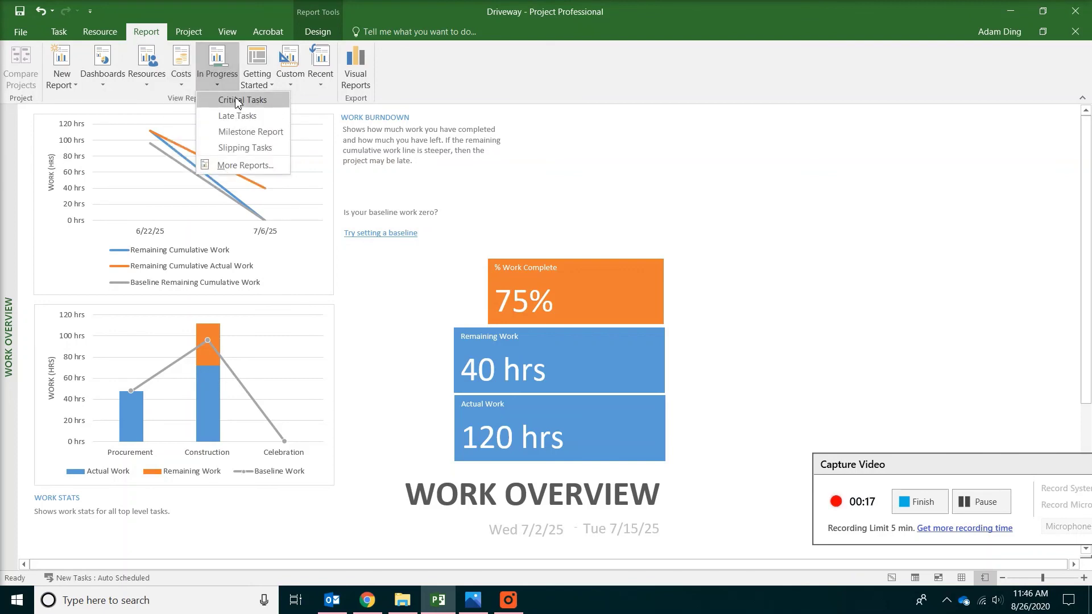